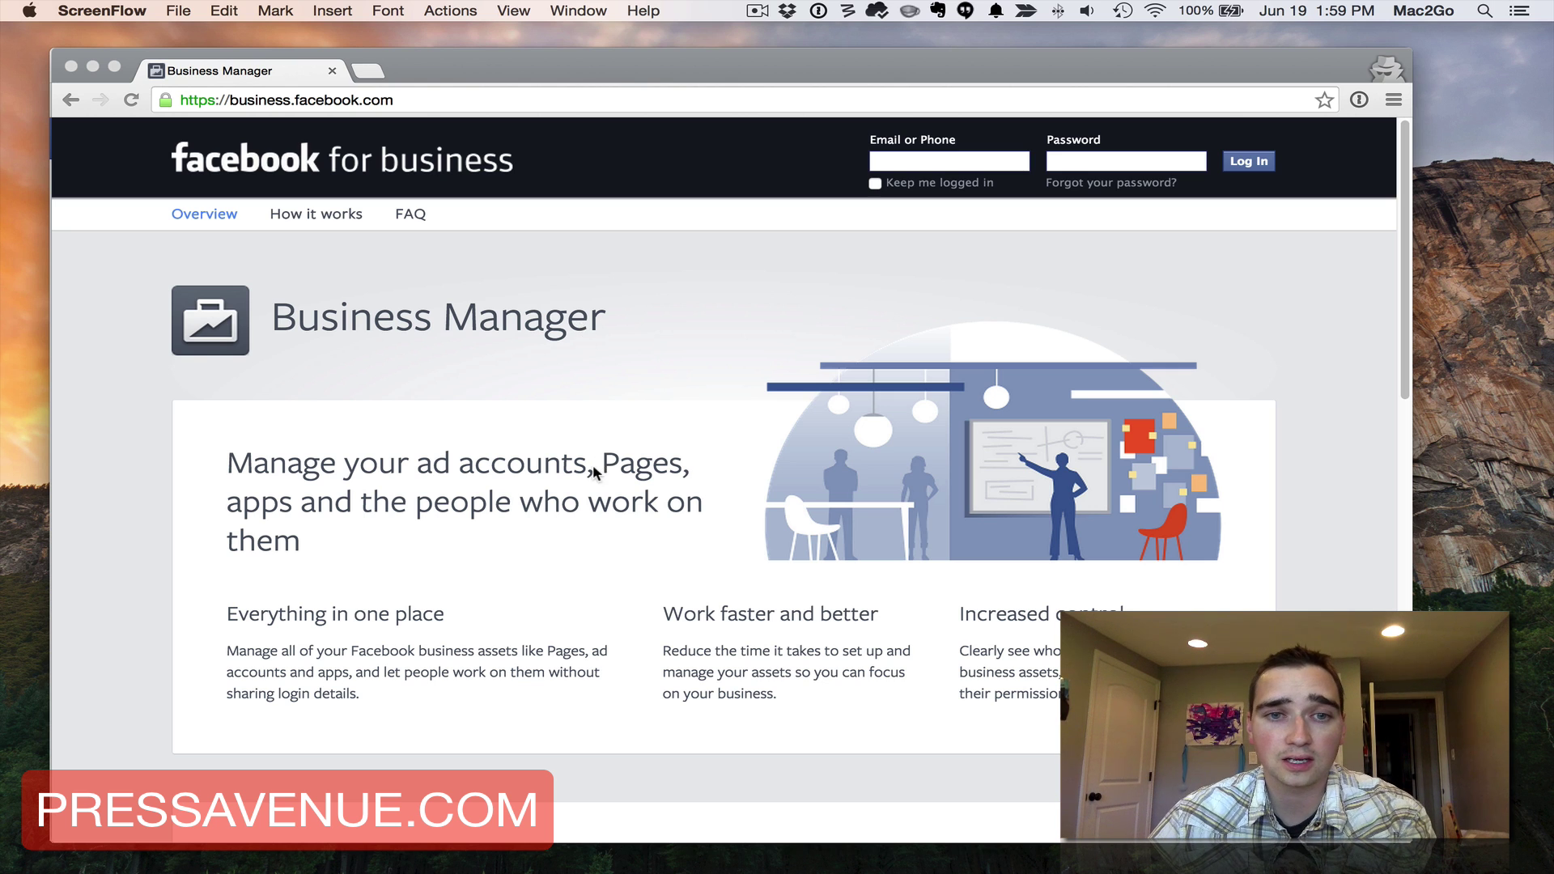
pyautogui.scroll(-2, 593, 463)
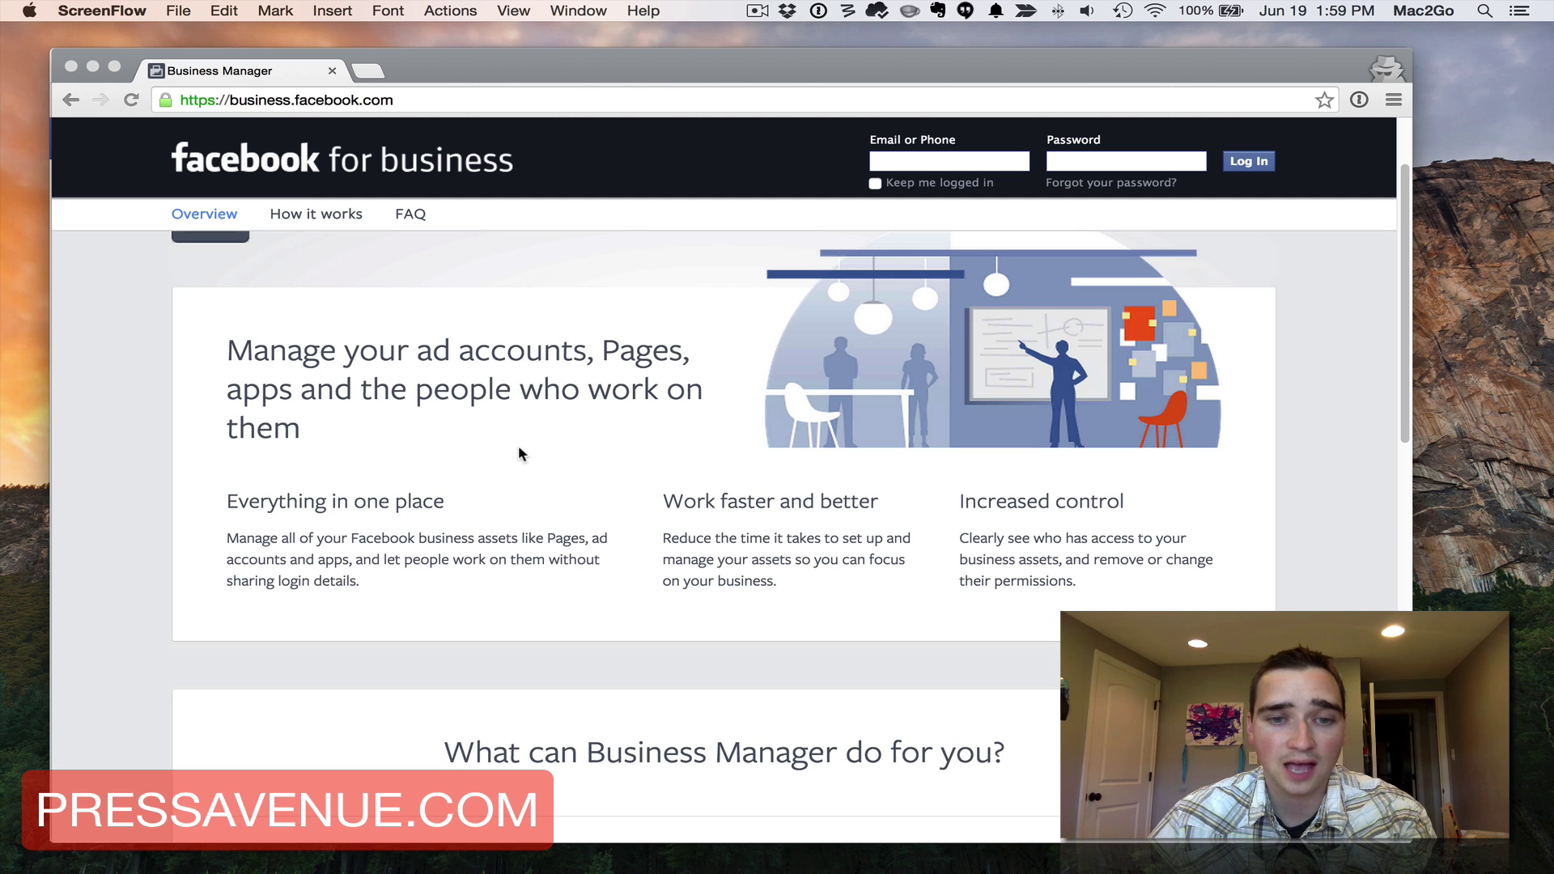
pyautogui.scroll(-5, 519, 447)
pyautogui.scroll(-3, 519, 450)
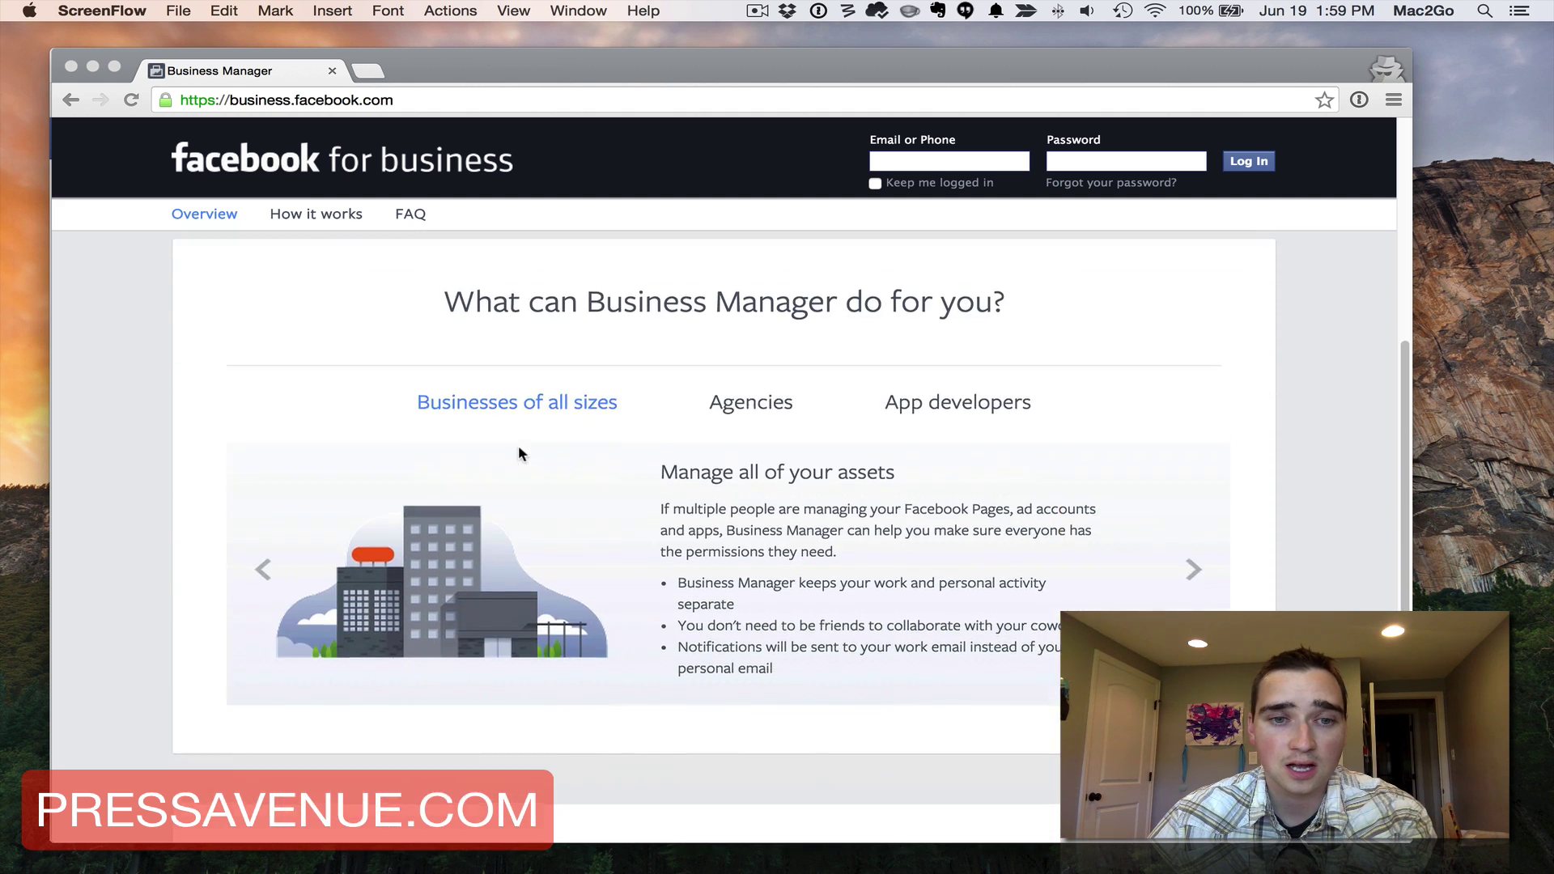
pyautogui.scroll(-2, 518, 449)
pyautogui.scroll(-2, 518, 449)
pyautogui.scroll(-2, 519, 450)
pyautogui.scroll(-1, 518, 453)
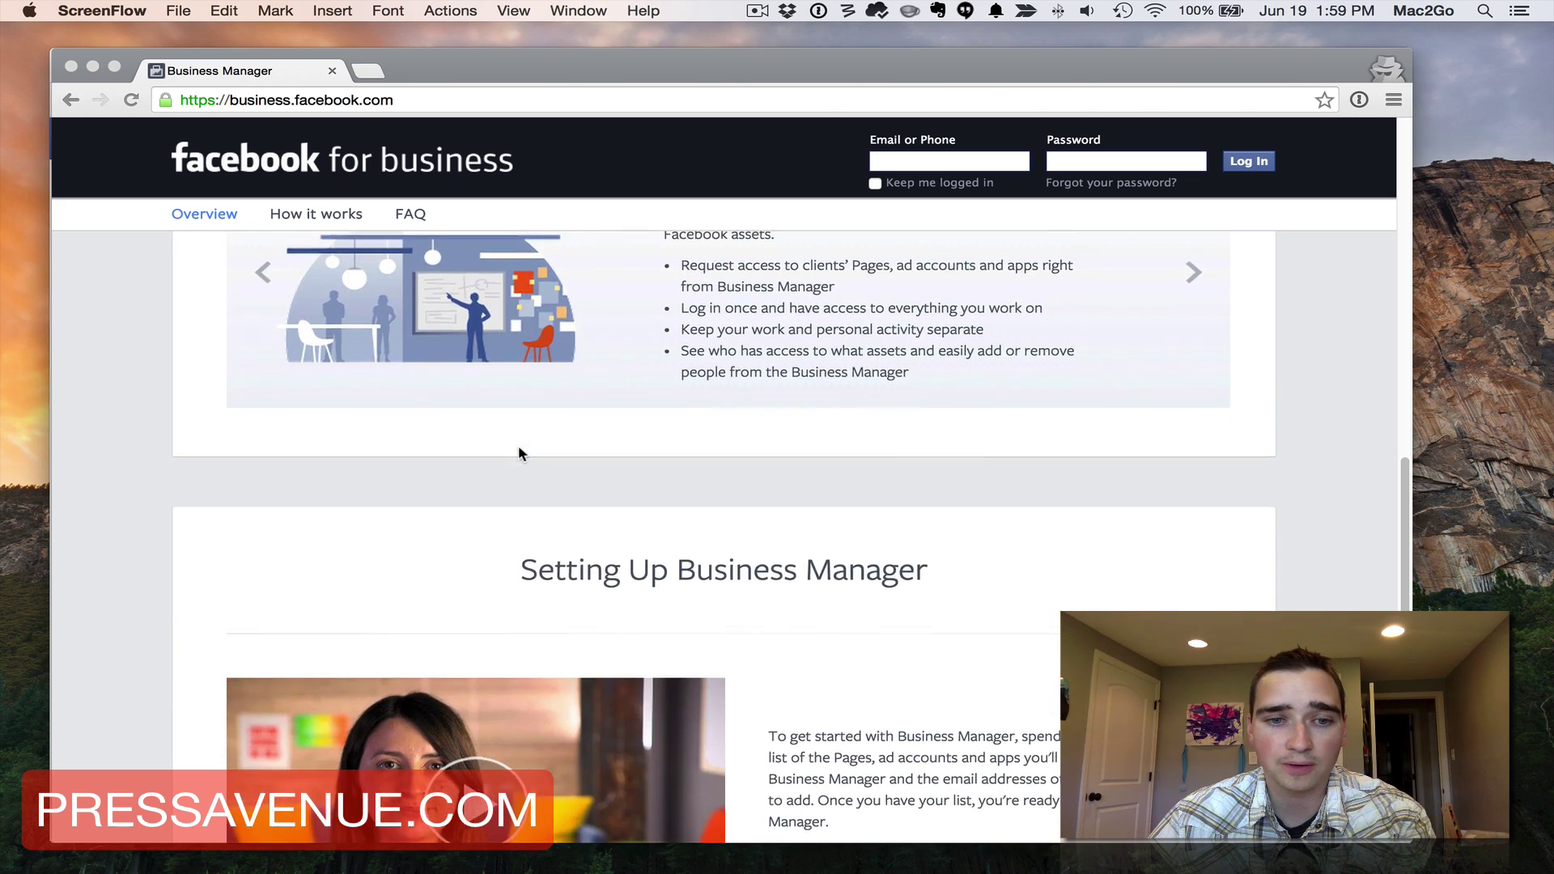
pyautogui.scroll(-3, 520, 451)
pyautogui.scroll(-2, 576, 444)
pyautogui.scroll(15, 779, 469)
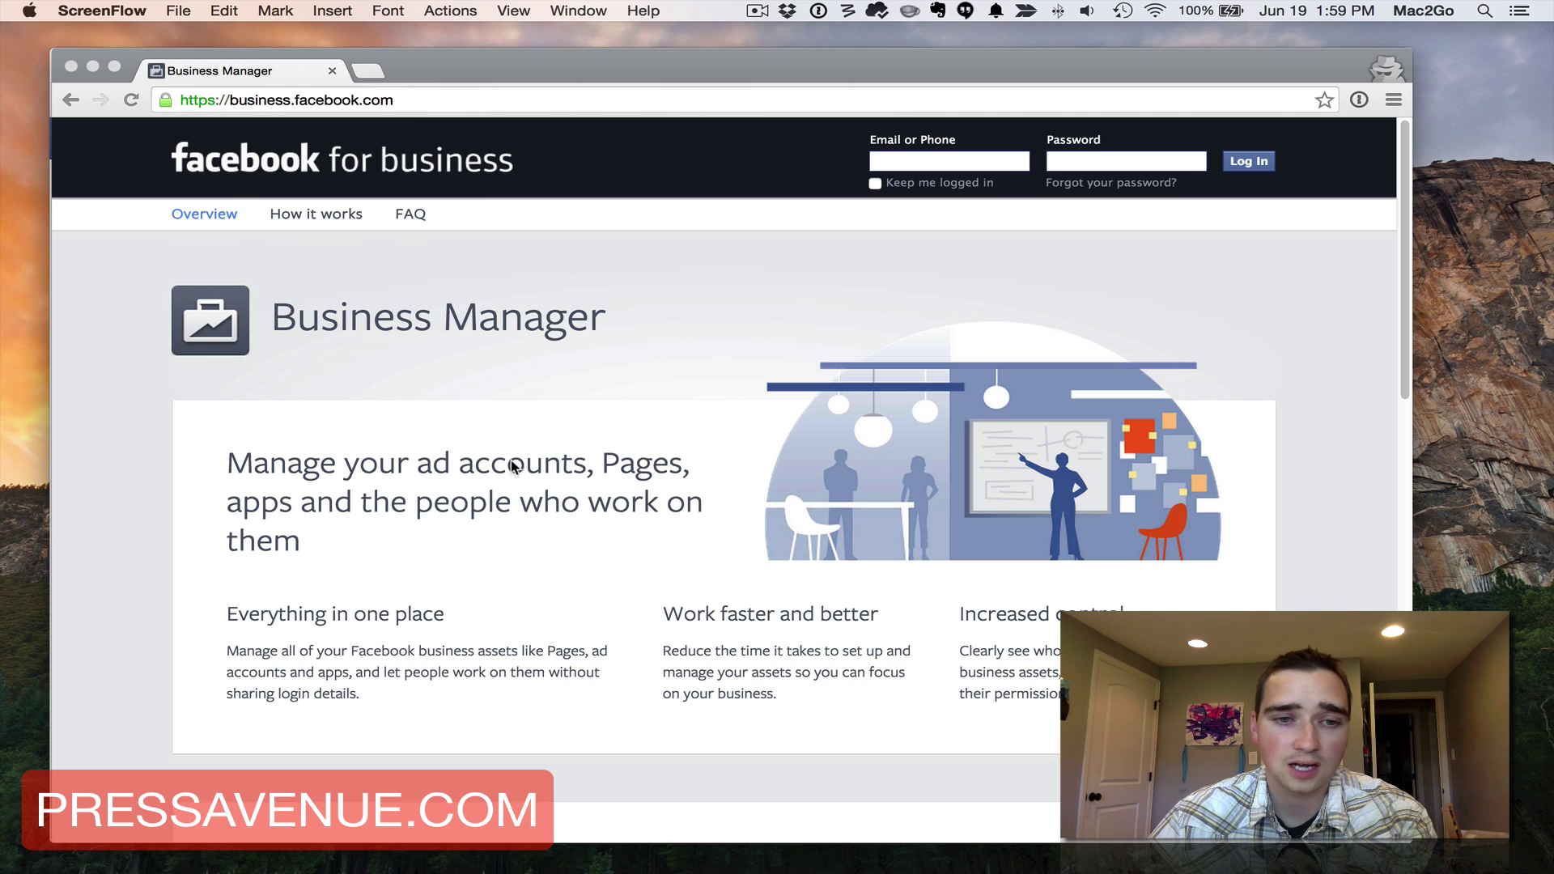
# Close the incognito Business Manager window and show the account's managed Pages list from the News Feed
pyautogui.click(359, 622)
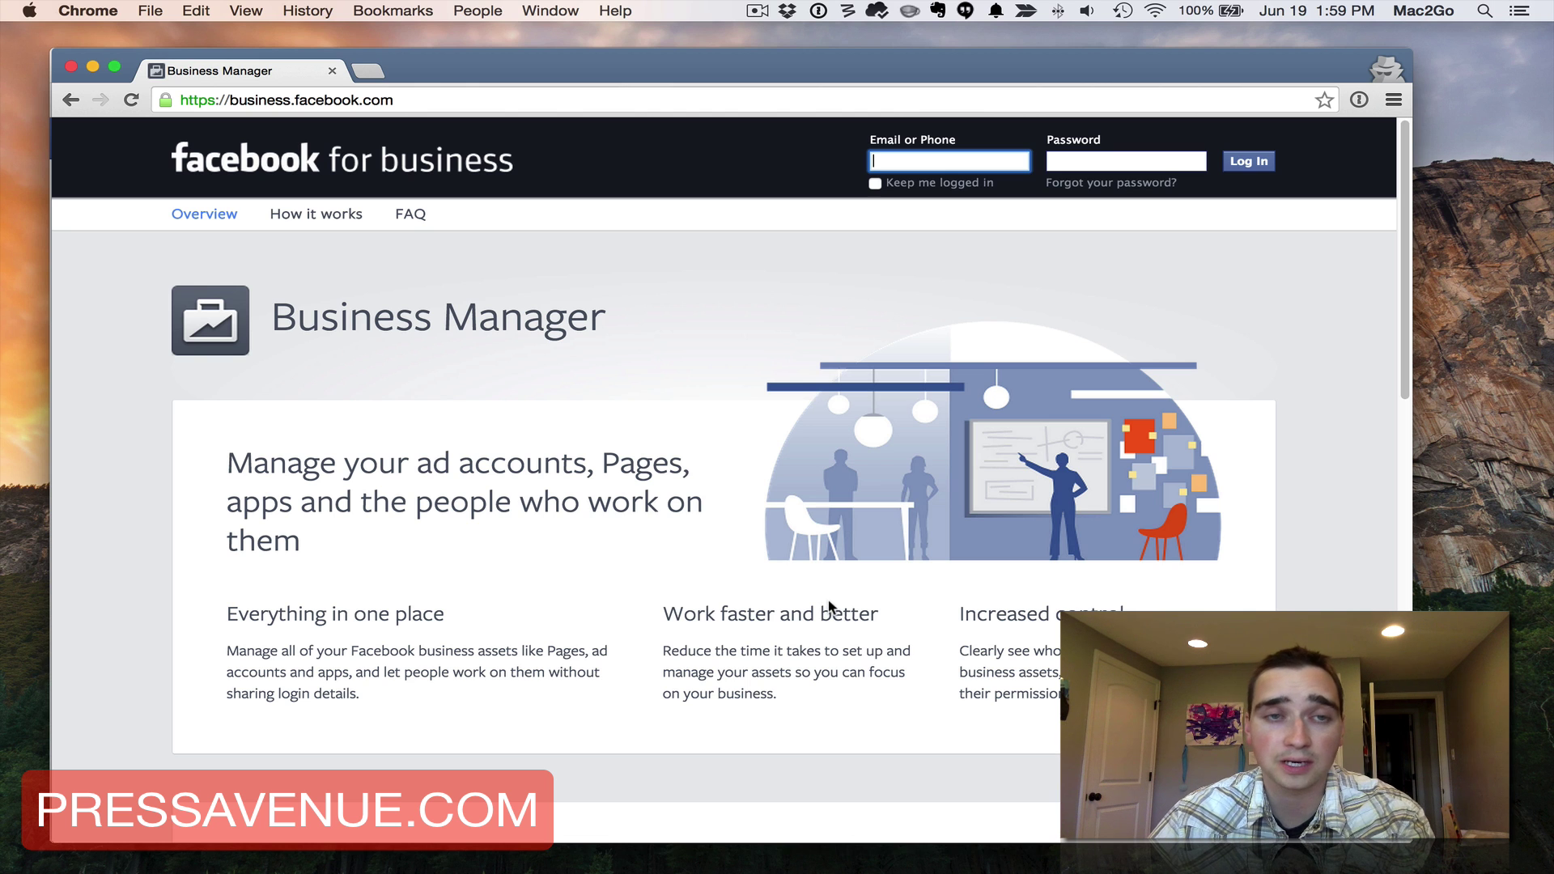
pyautogui.moveTo(404, 64); pyautogui.dragTo(542, 72)
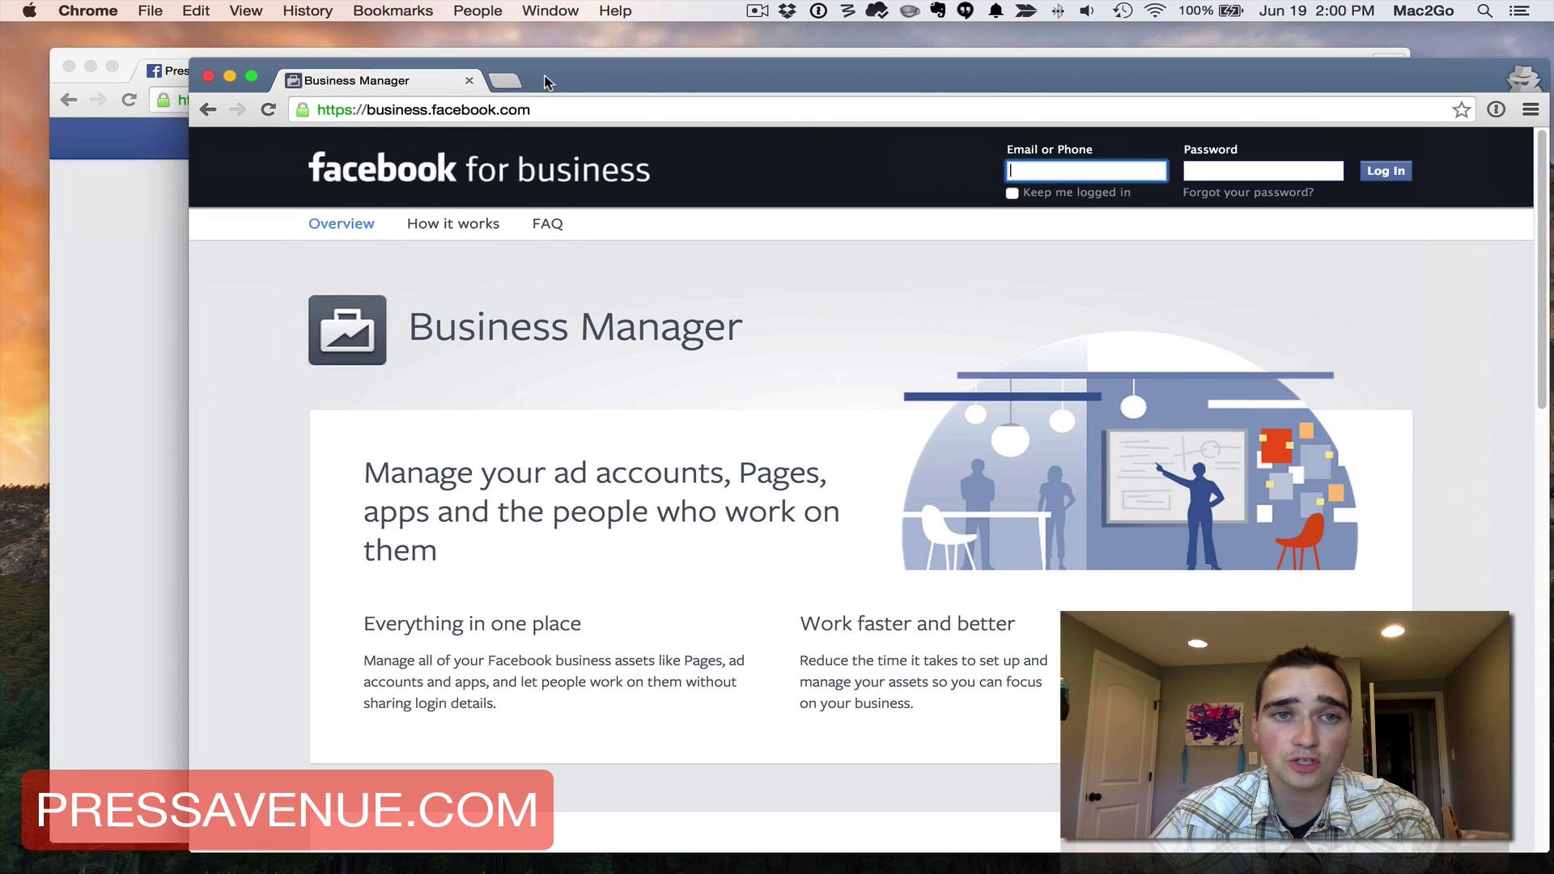
pyautogui.click(209, 73)
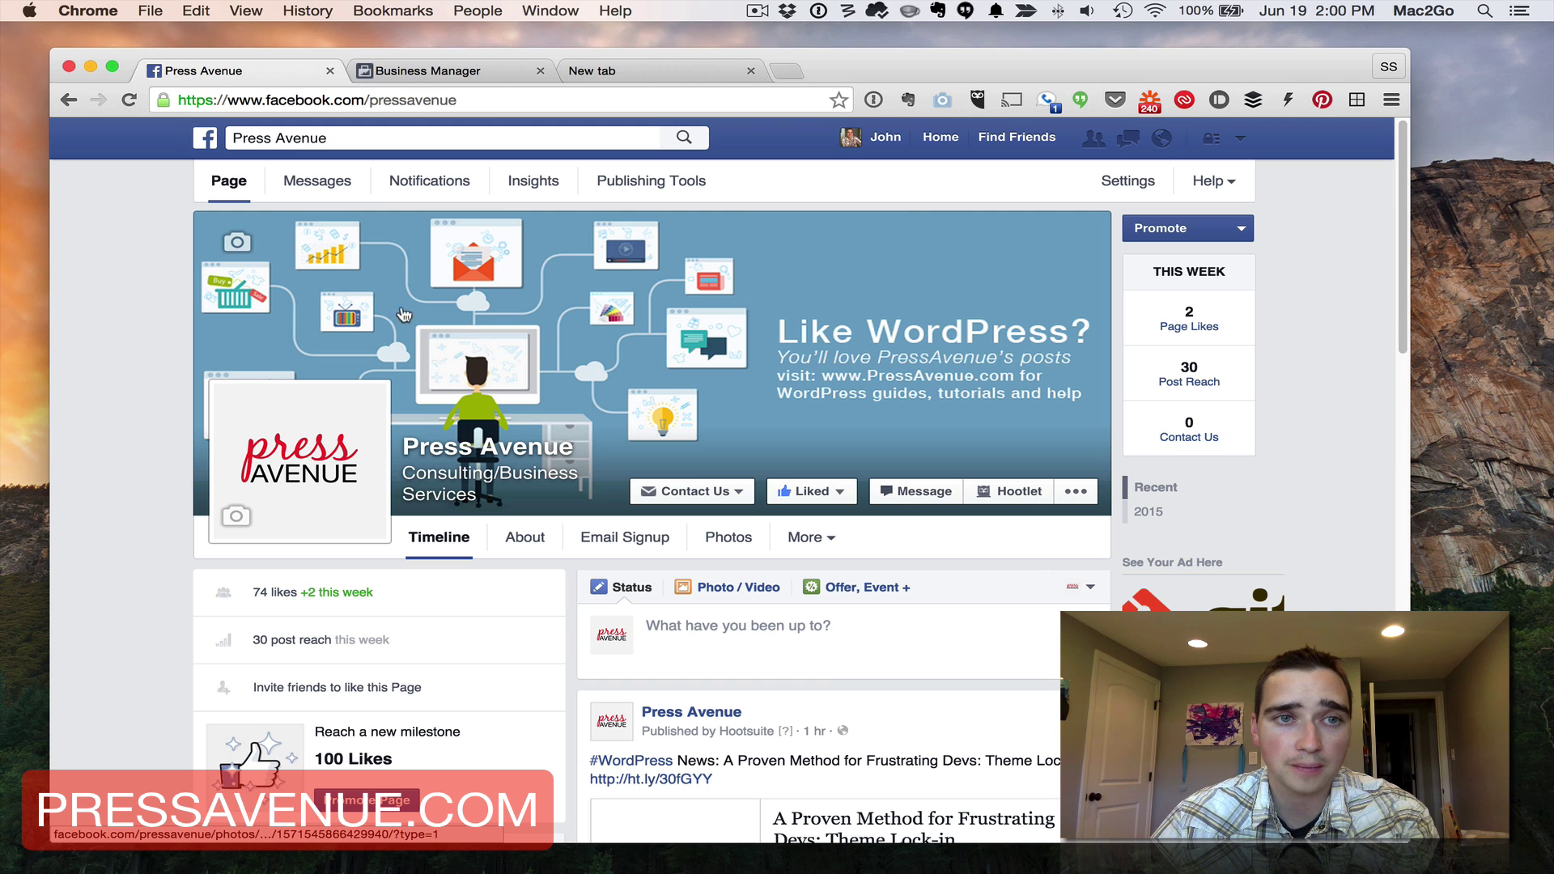
pyautogui.click(204, 136)
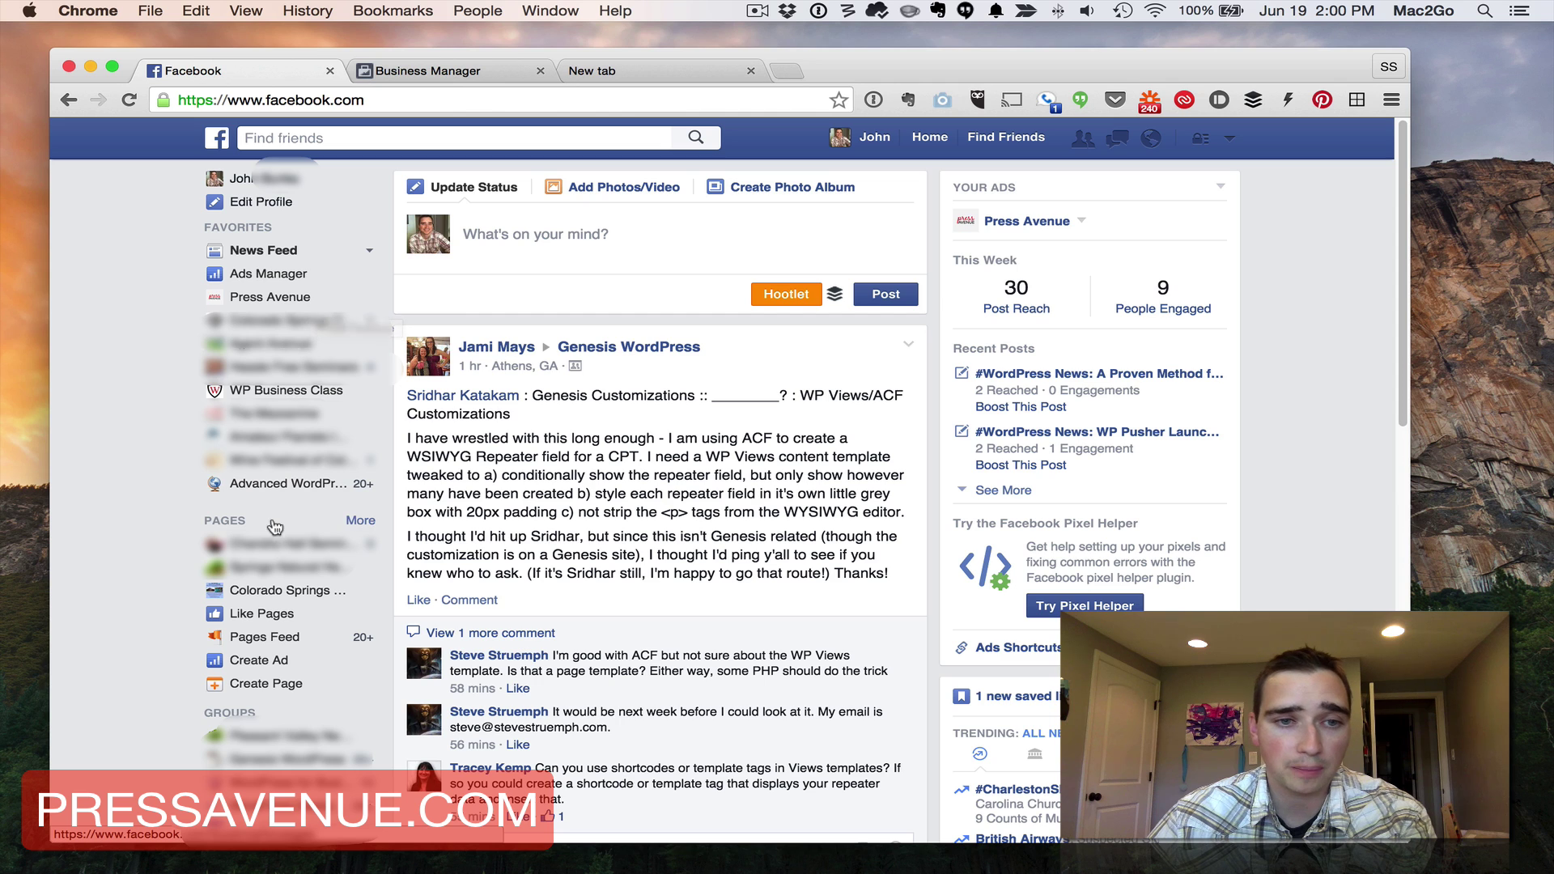
pyautogui.click(361, 522)
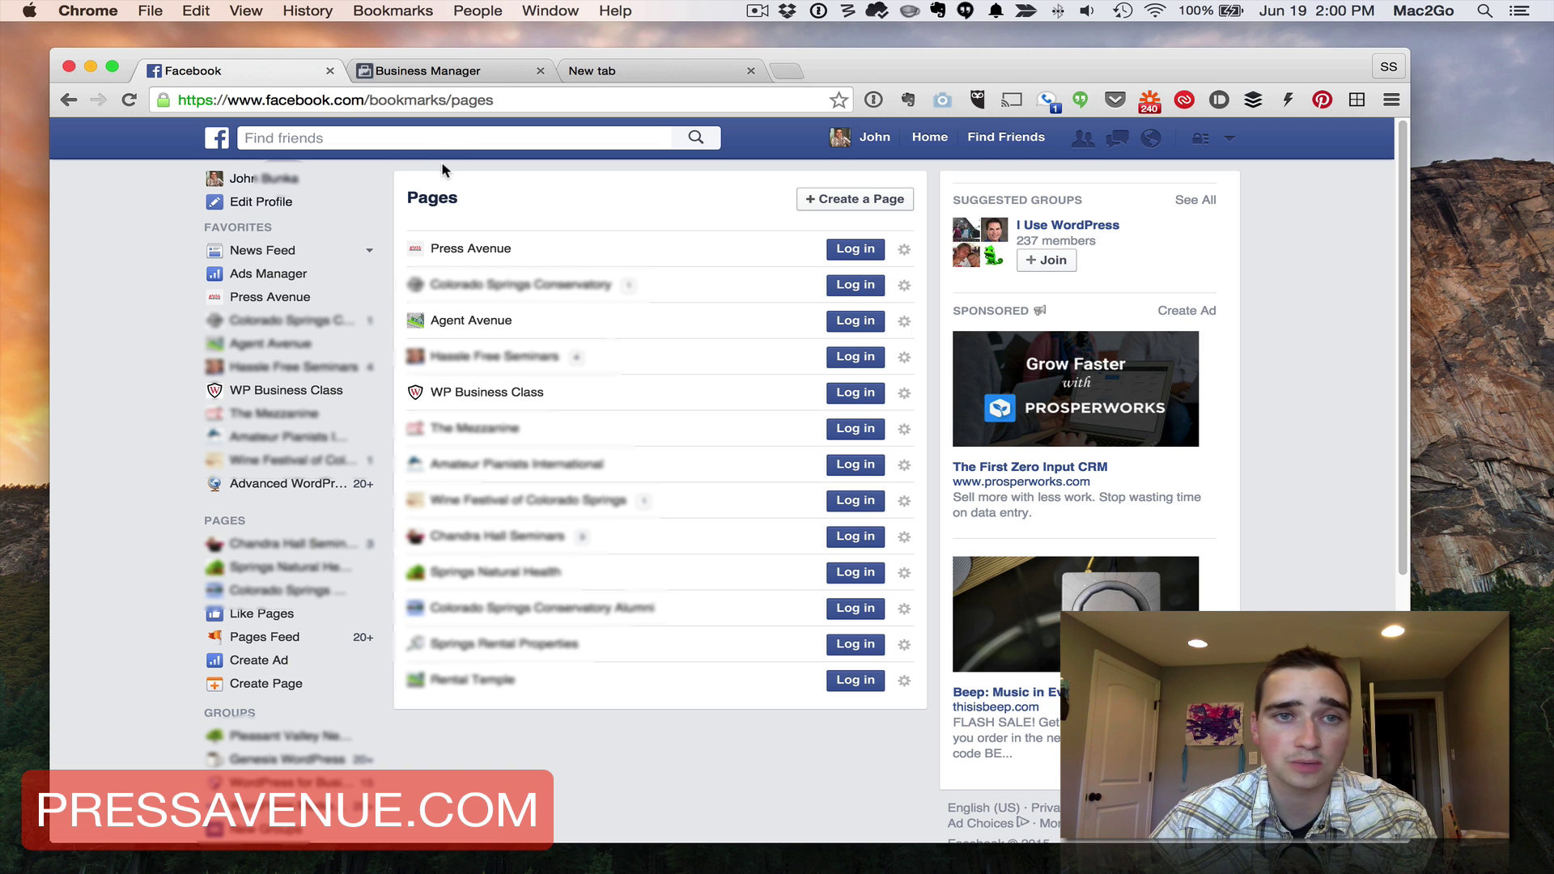
# Find Simplex Studios via search and manage it with Business Manager
pyautogui.click(436, 139)
pyautogui.write('s')
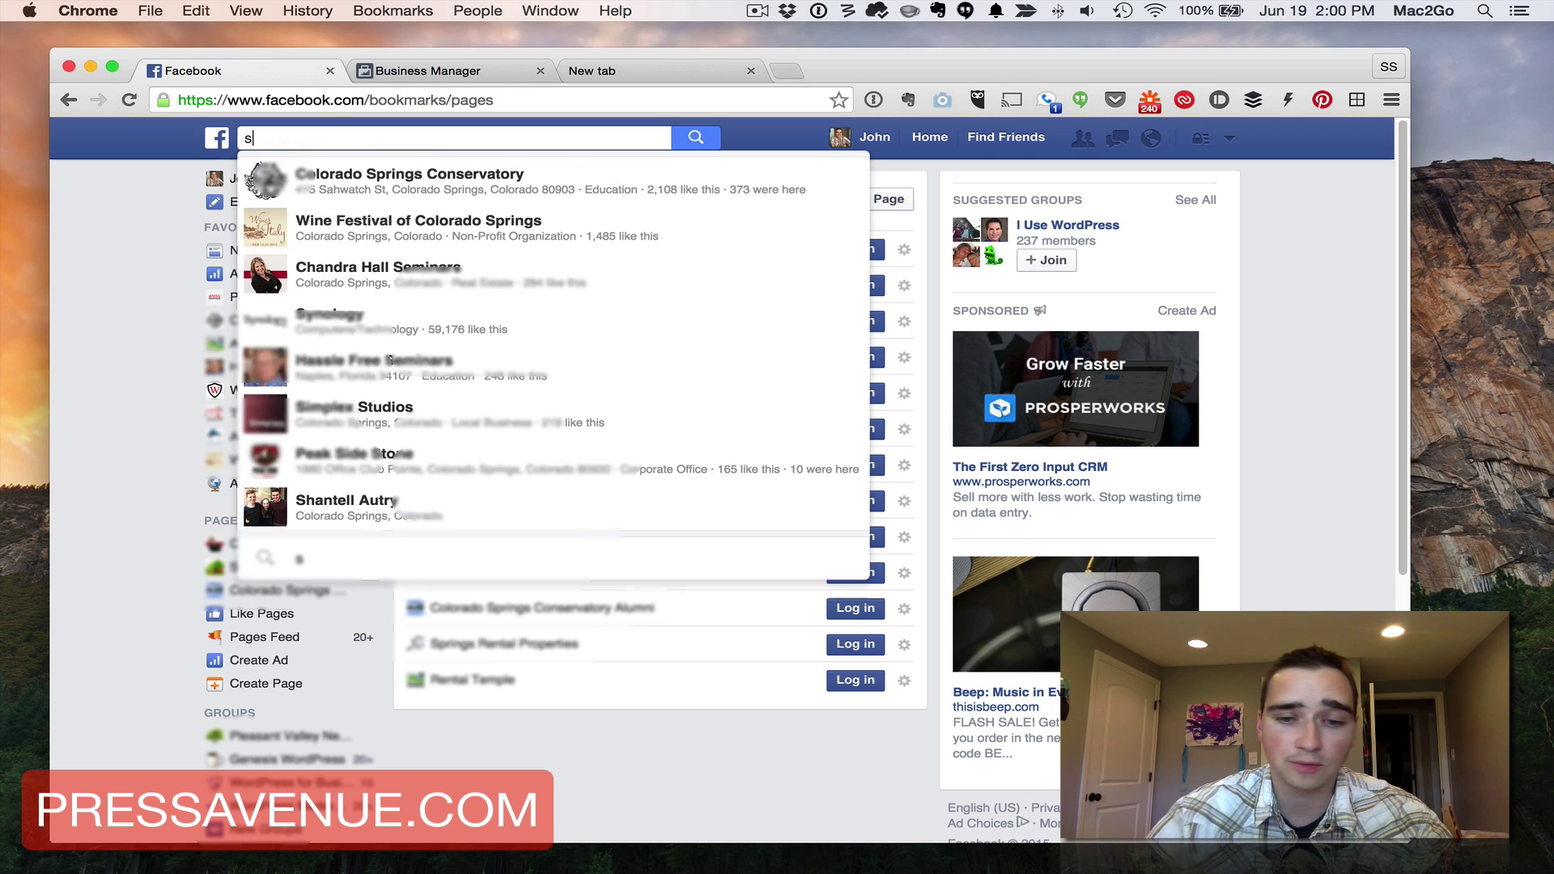
pyautogui.write('impl')
pyautogui.click(487, 180)
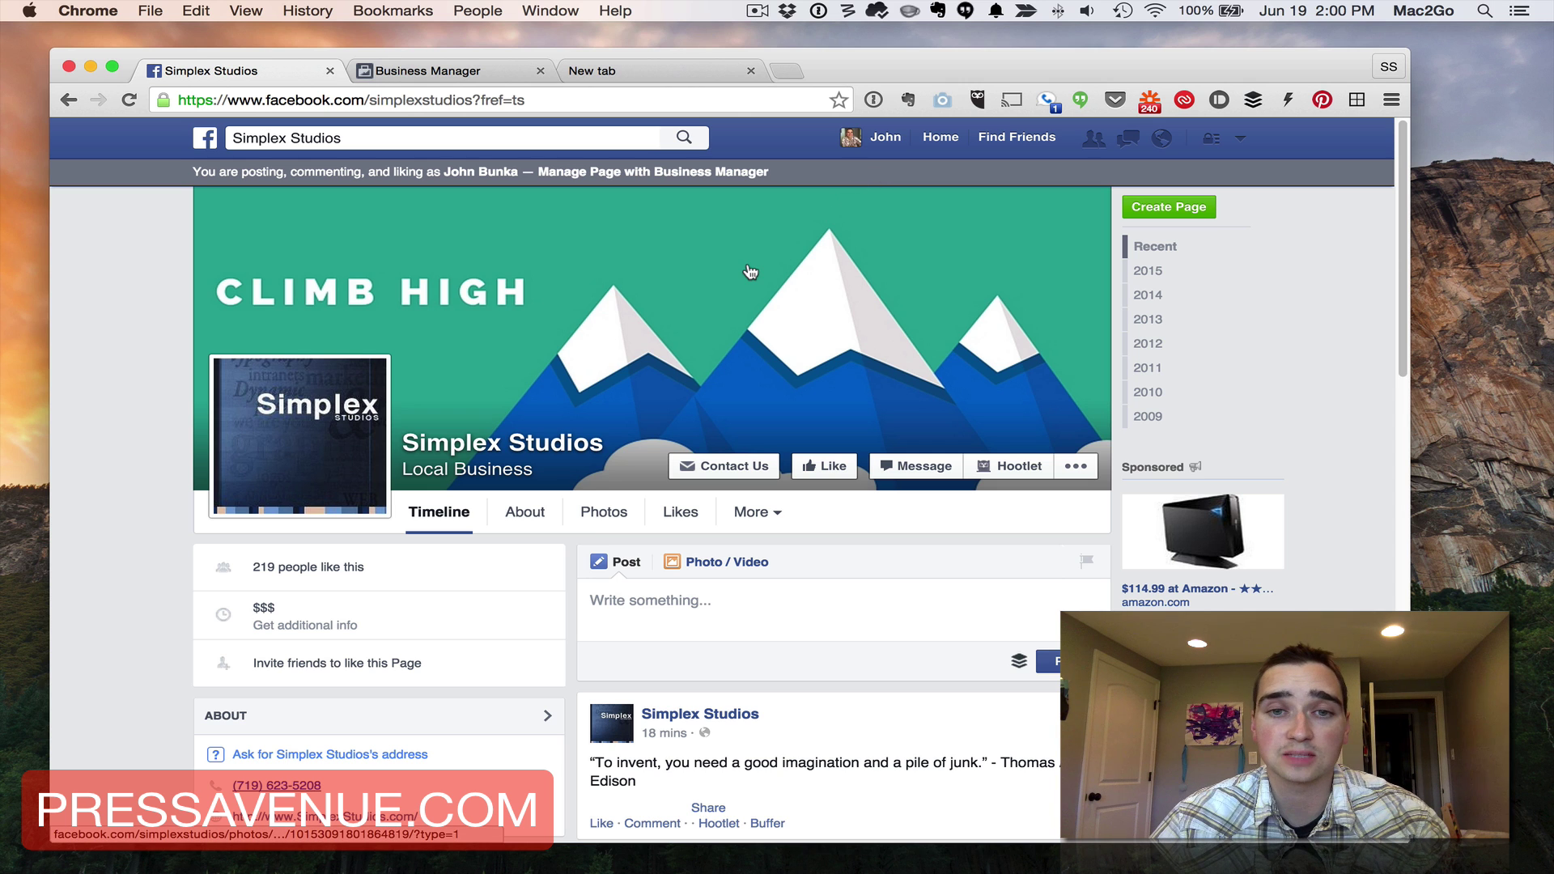
pyautogui.scroll(-2, 750, 273)
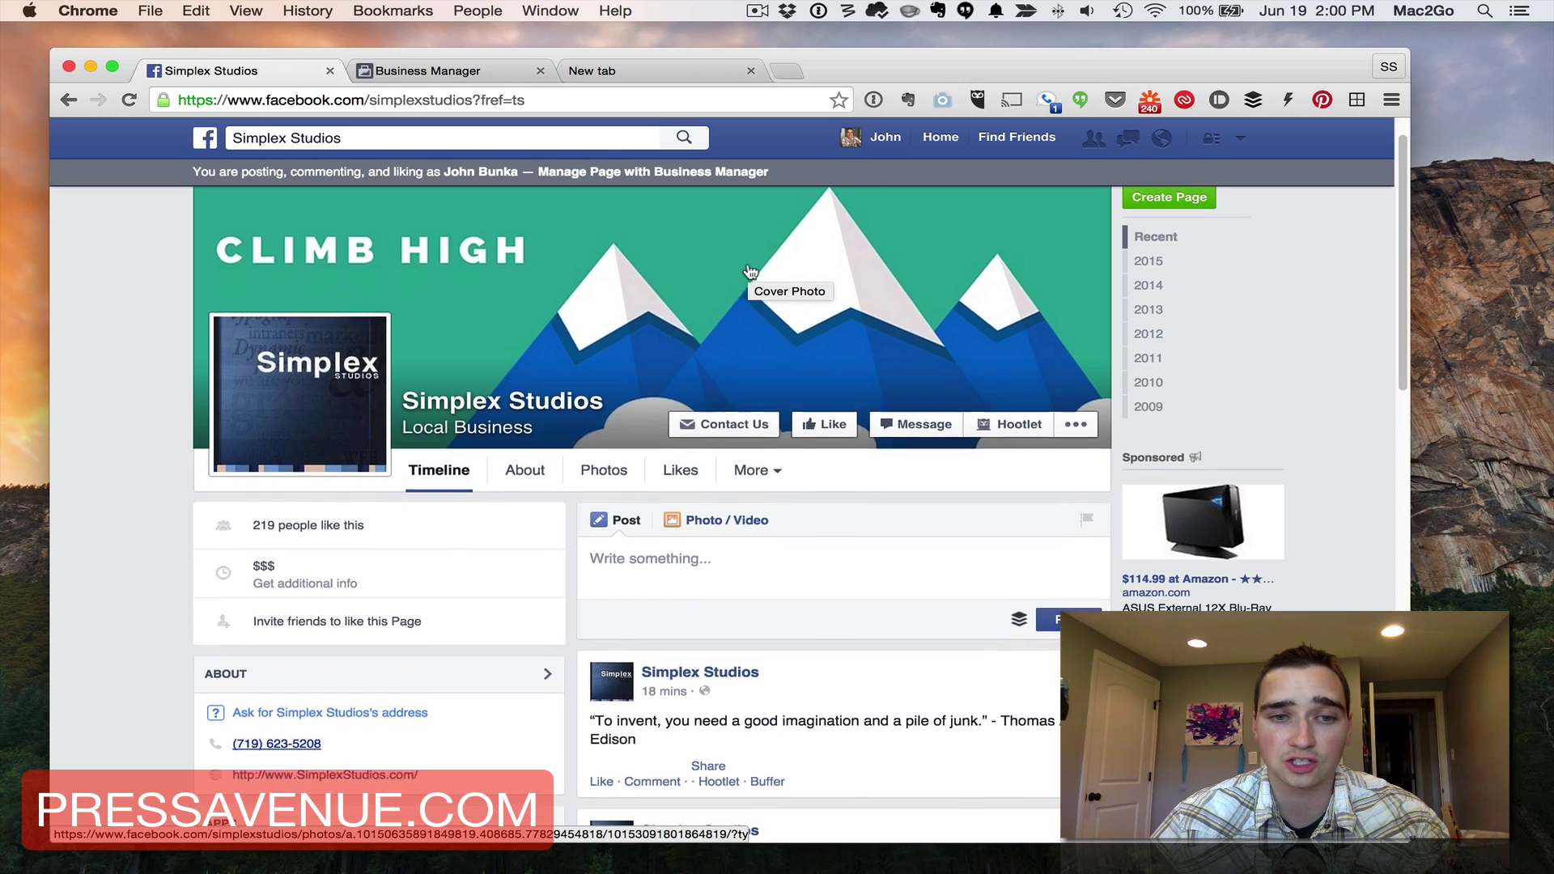
pyautogui.scroll(2, 751, 293)
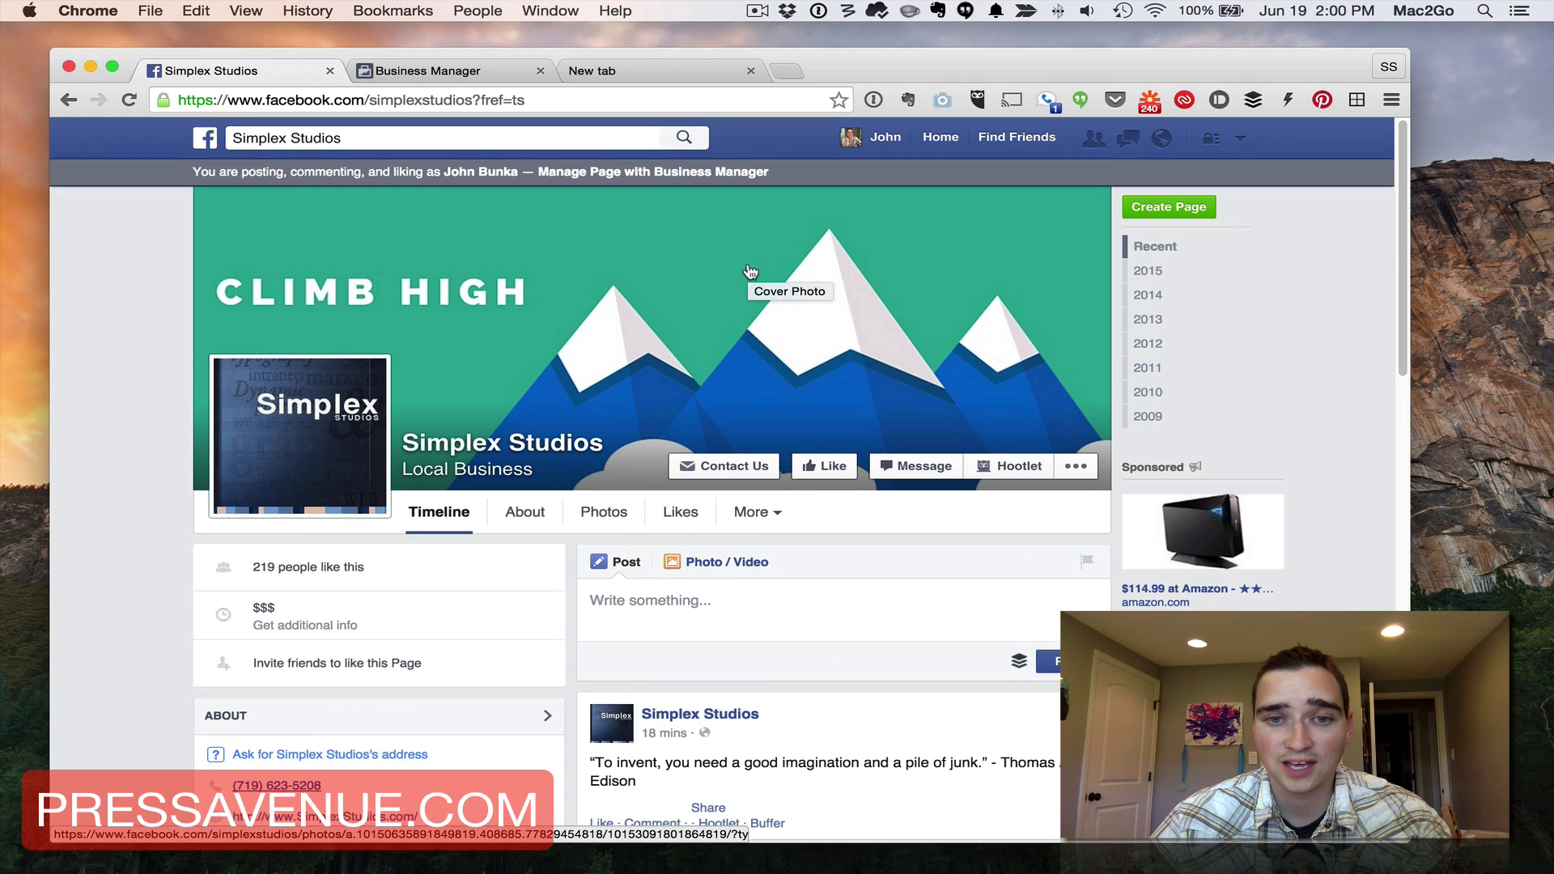
pyautogui.click(693, 171)
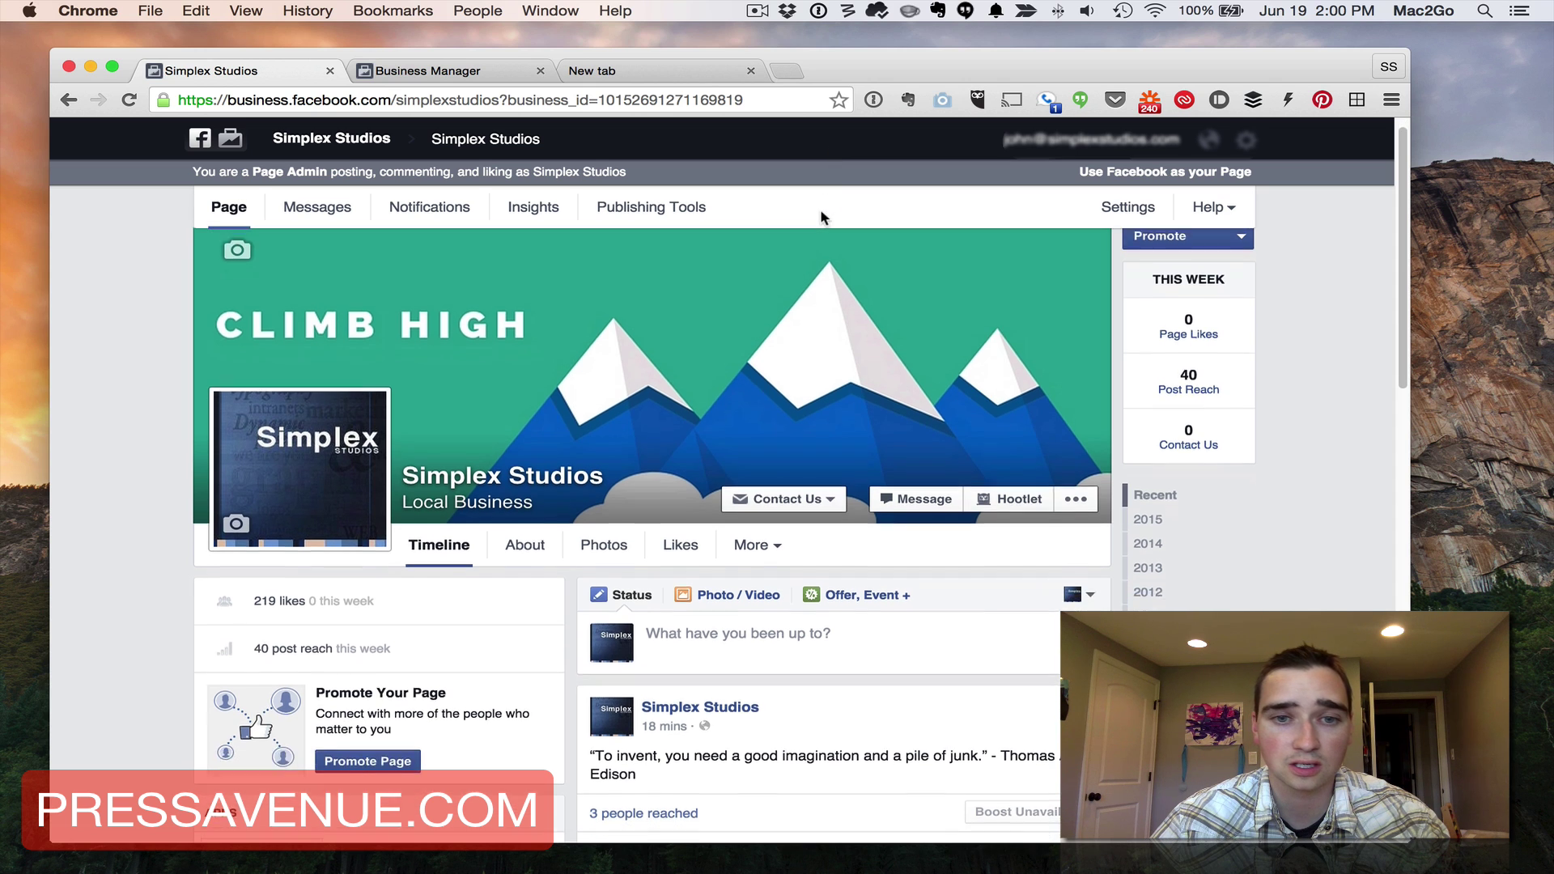
pyautogui.scroll(-3, 820, 216)
pyautogui.scroll(3, 821, 217)
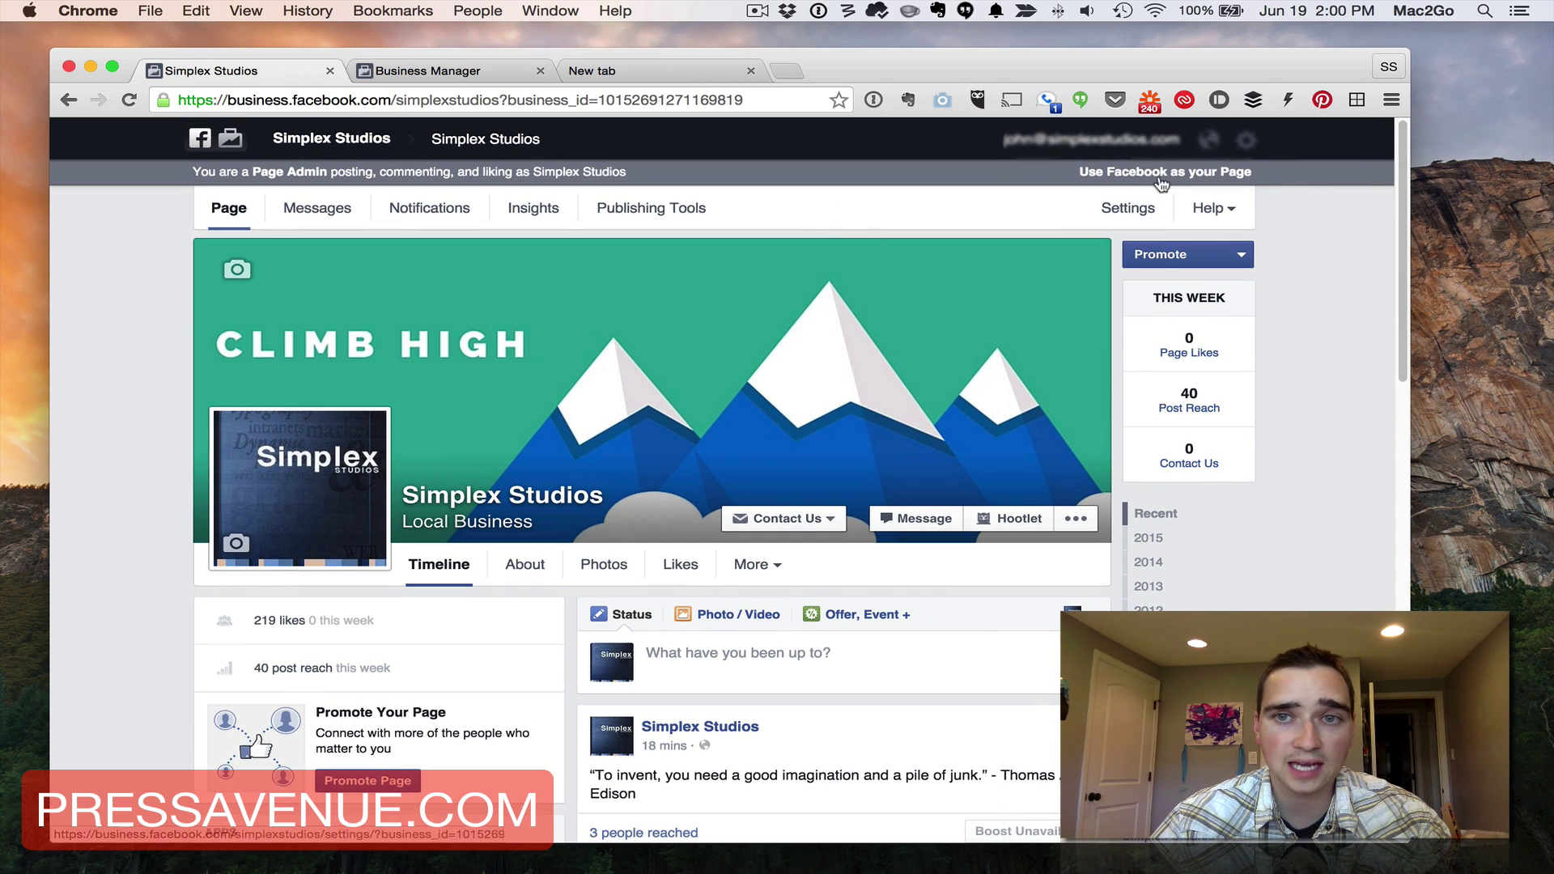
# Confirm using Facebook as the Simplex Studios Page and return to the Business Manager view
pyautogui.click(1130, 173)
pyautogui.click(901, 440)
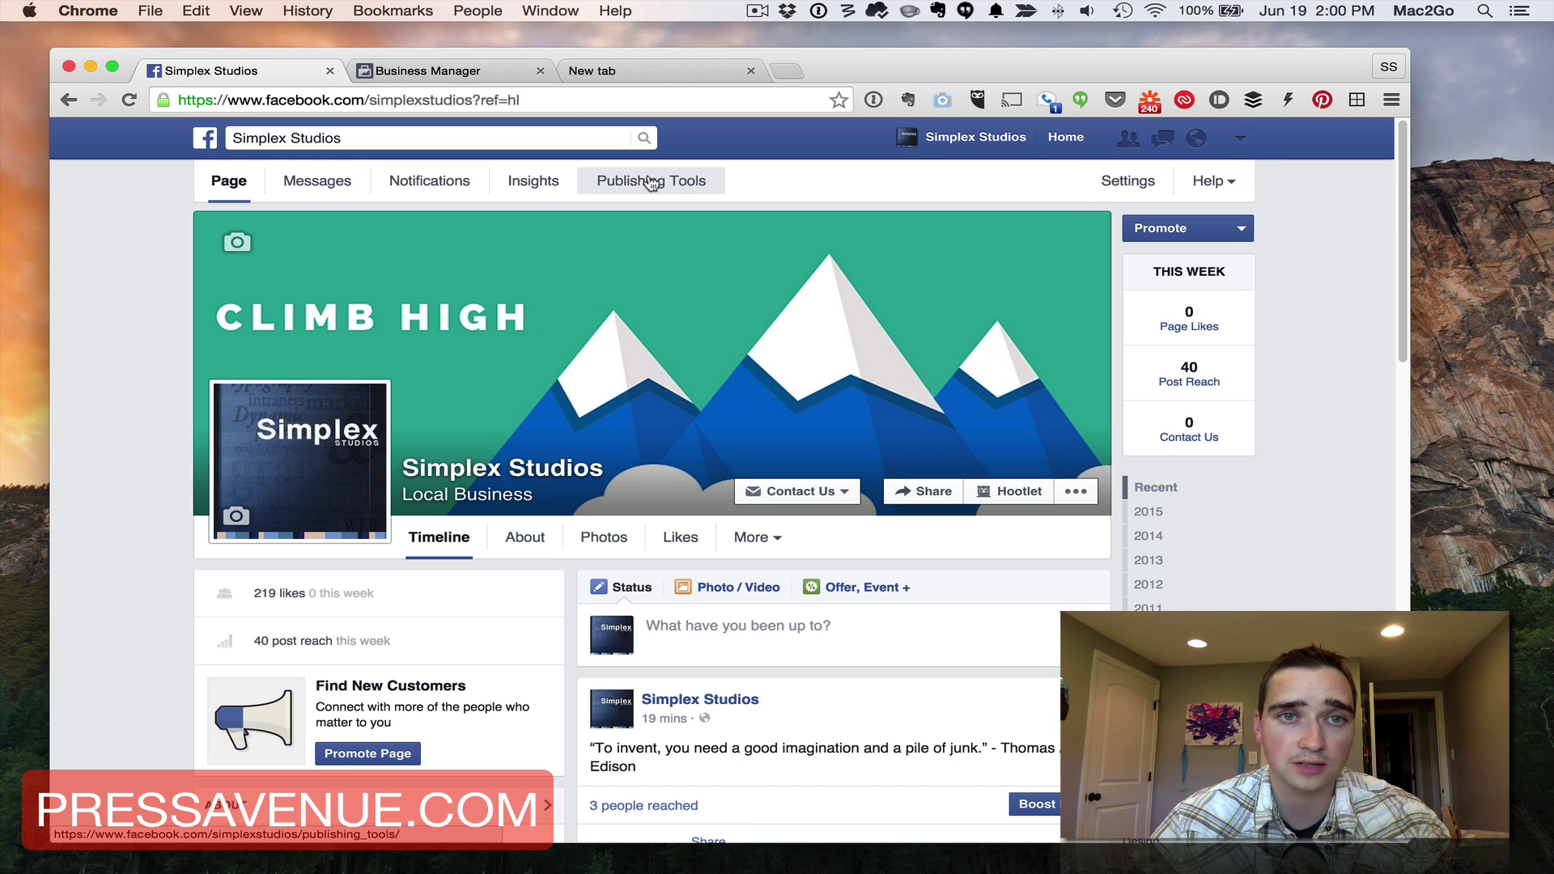
pyautogui.click(437, 70)
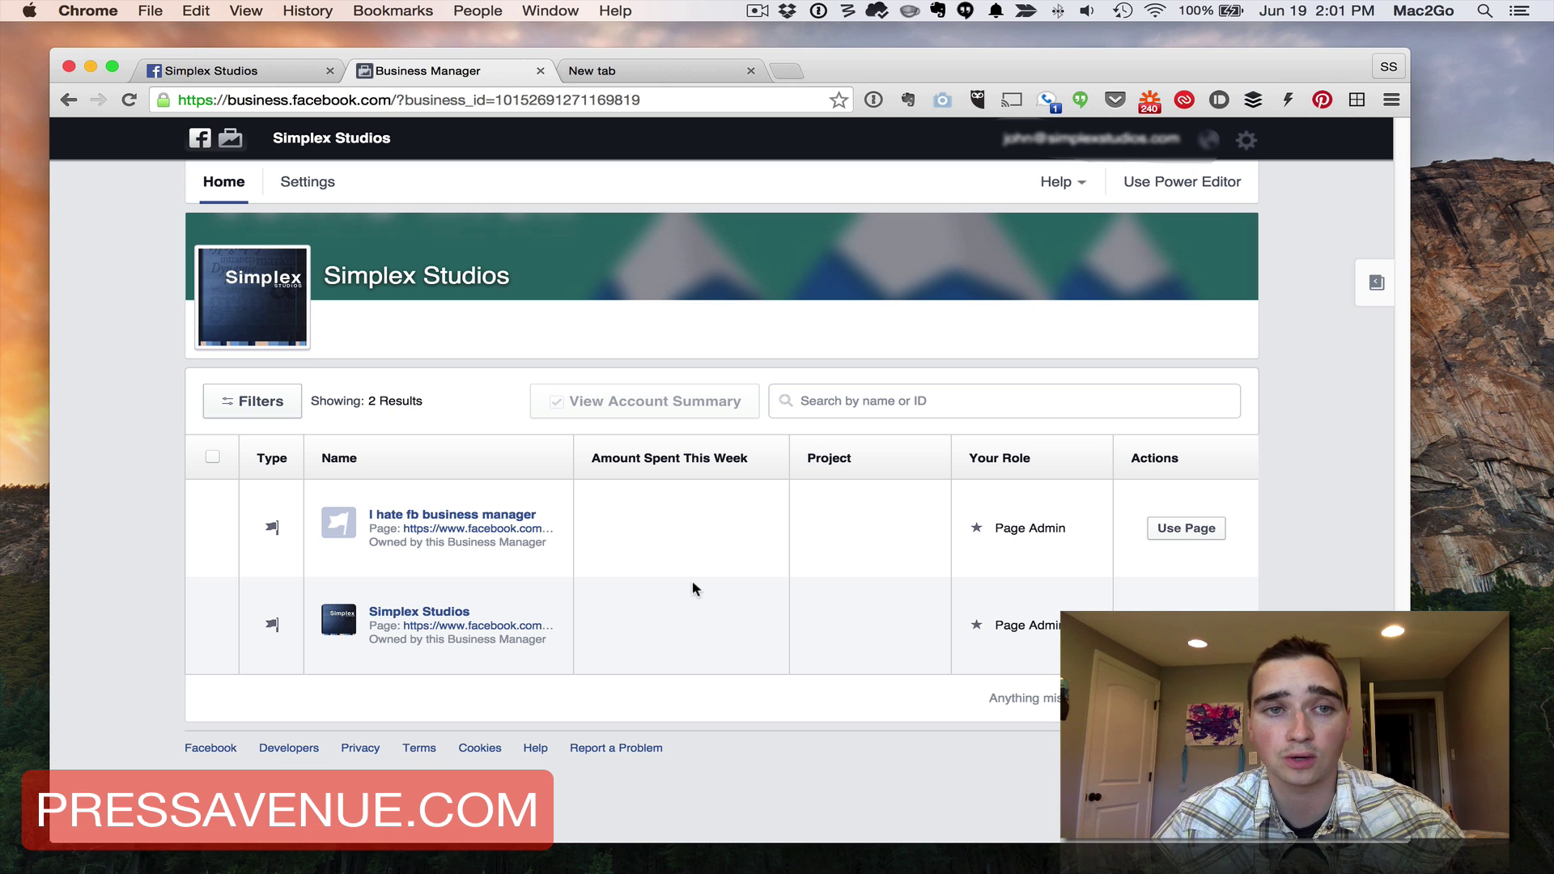
# Show Business Manager's Pages settings listing the four Pages, Simplex Studios as Primary
pyautogui.click(219, 183)
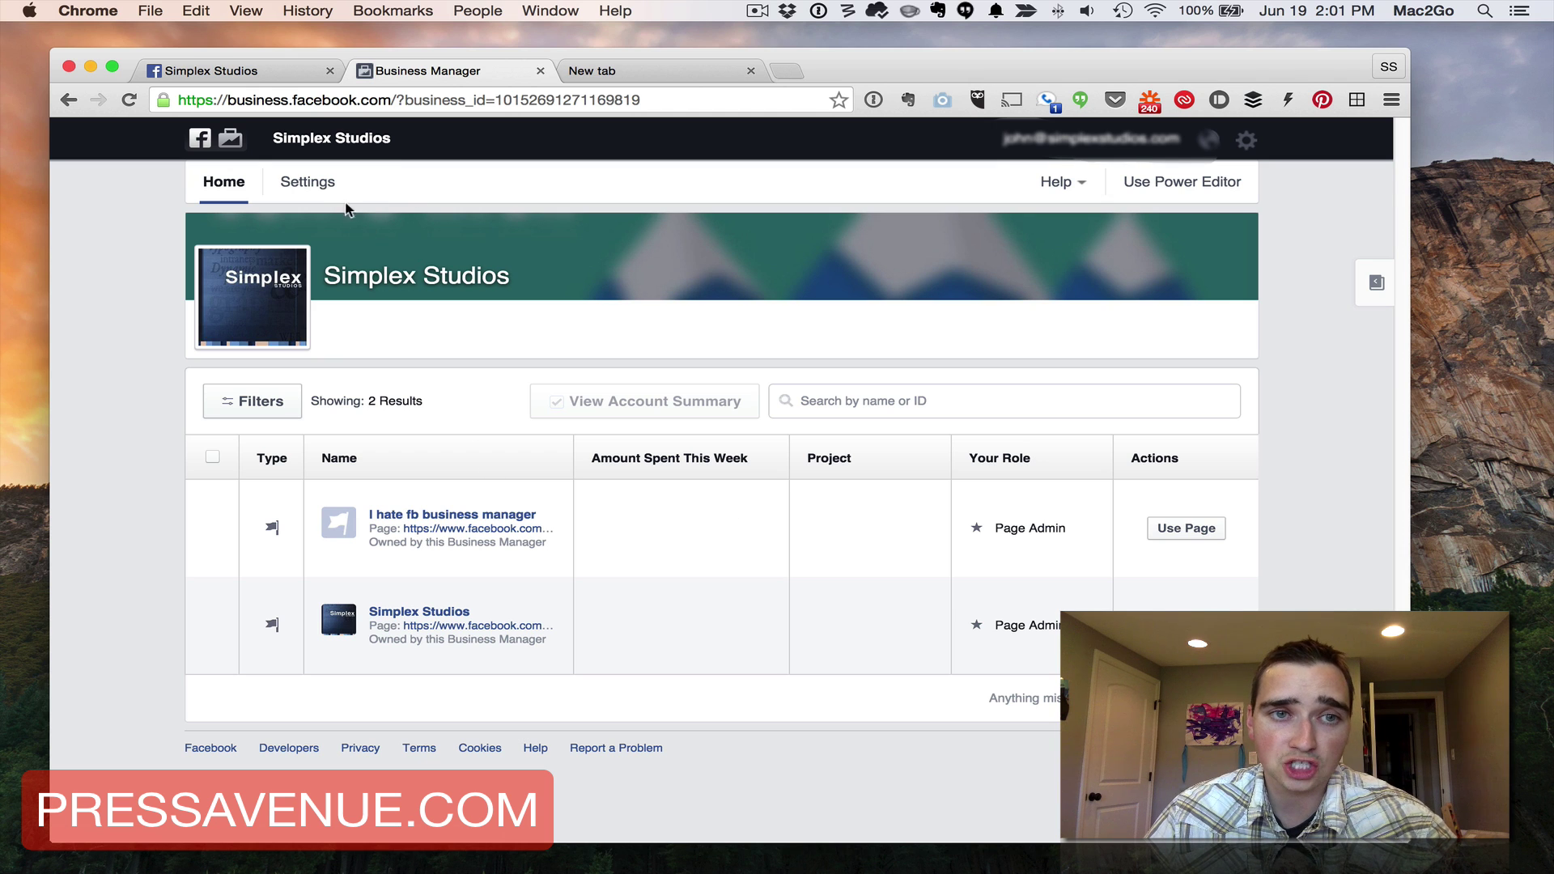
pyautogui.click(319, 183)
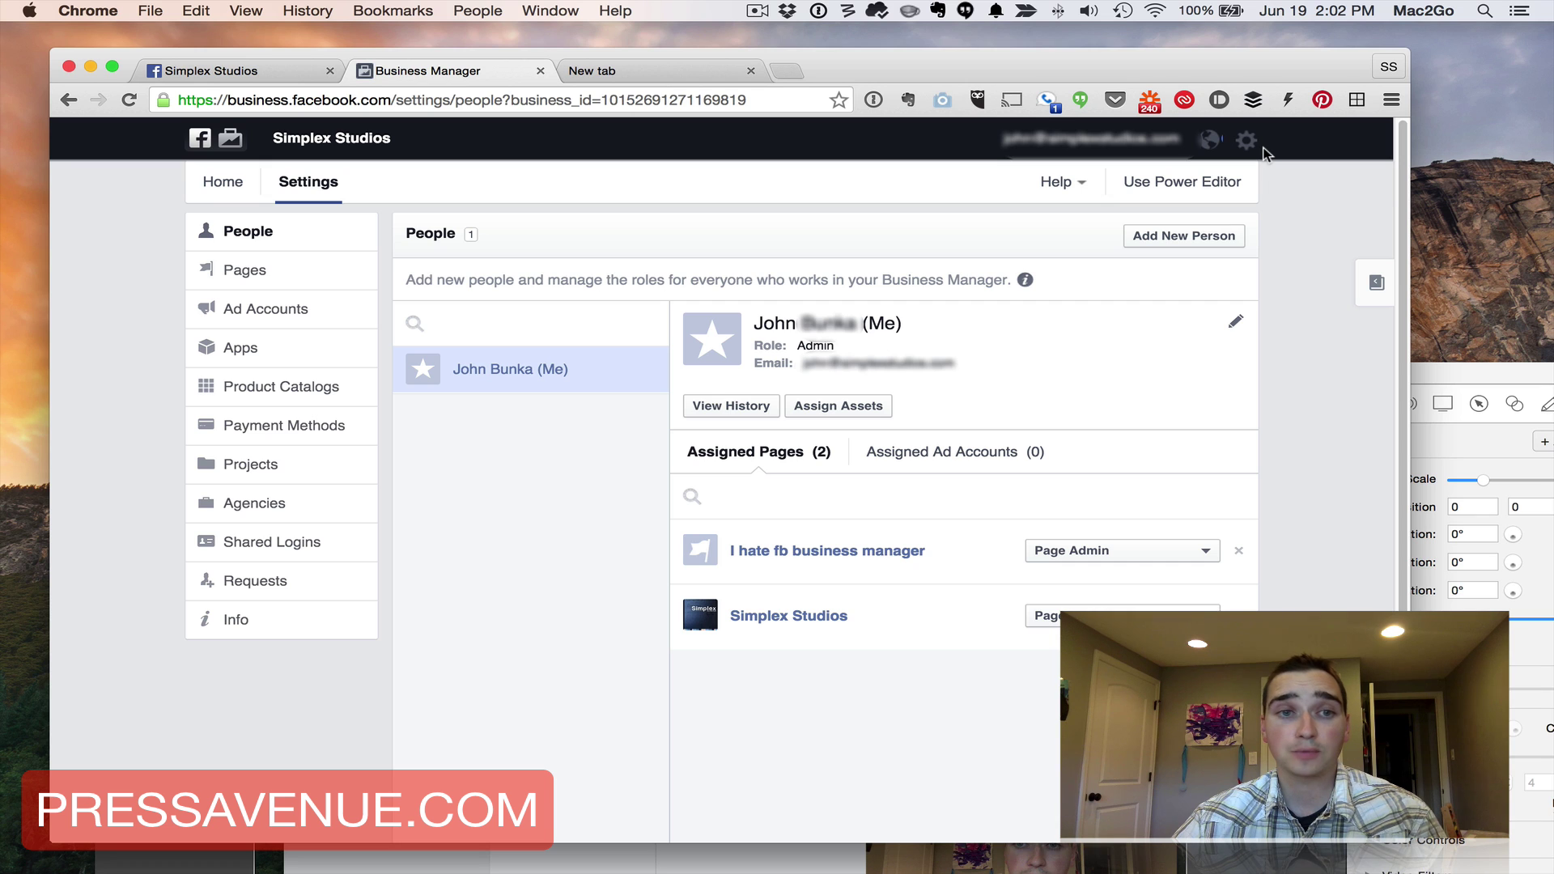
pyautogui.click(337, 274)
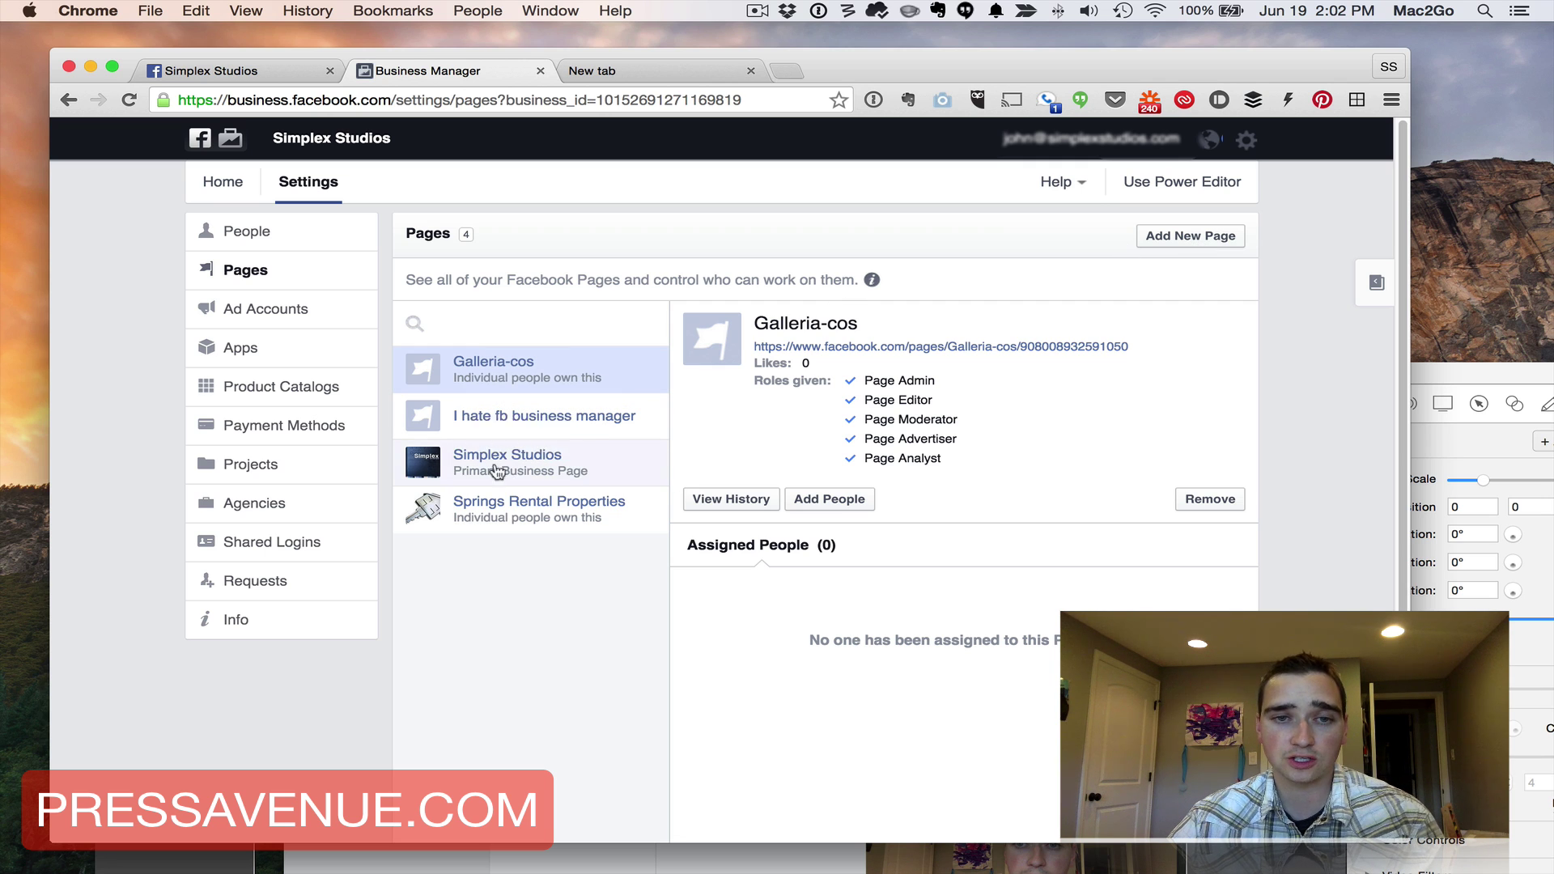
# Start creating a brand-new Page in the Artist, Band or Public Figure category
pyautogui.click(1215, 243)
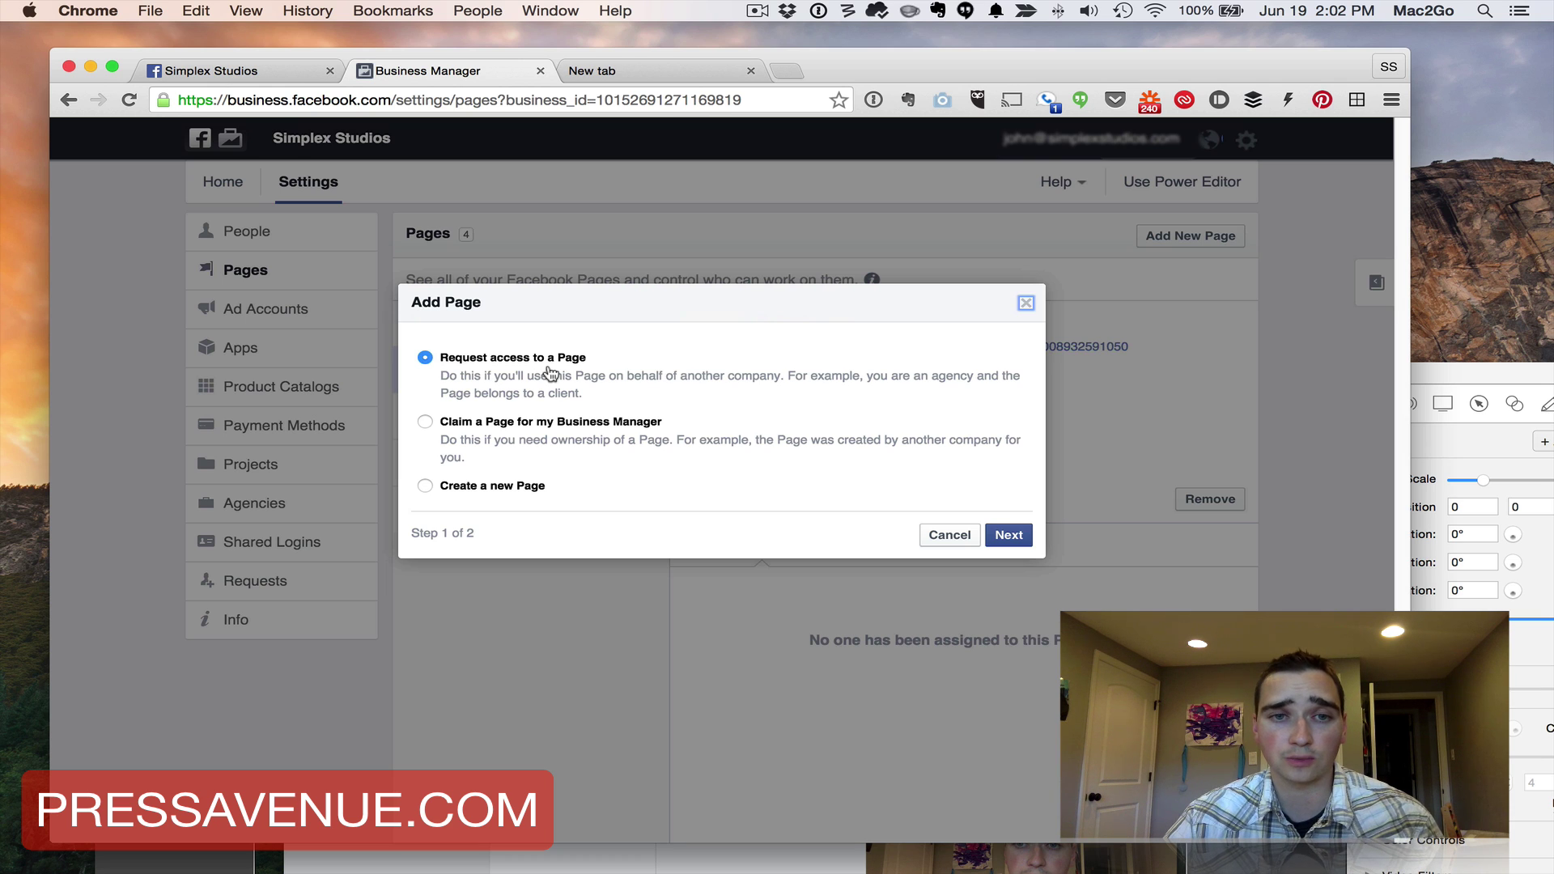
pyautogui.click(528, 490)
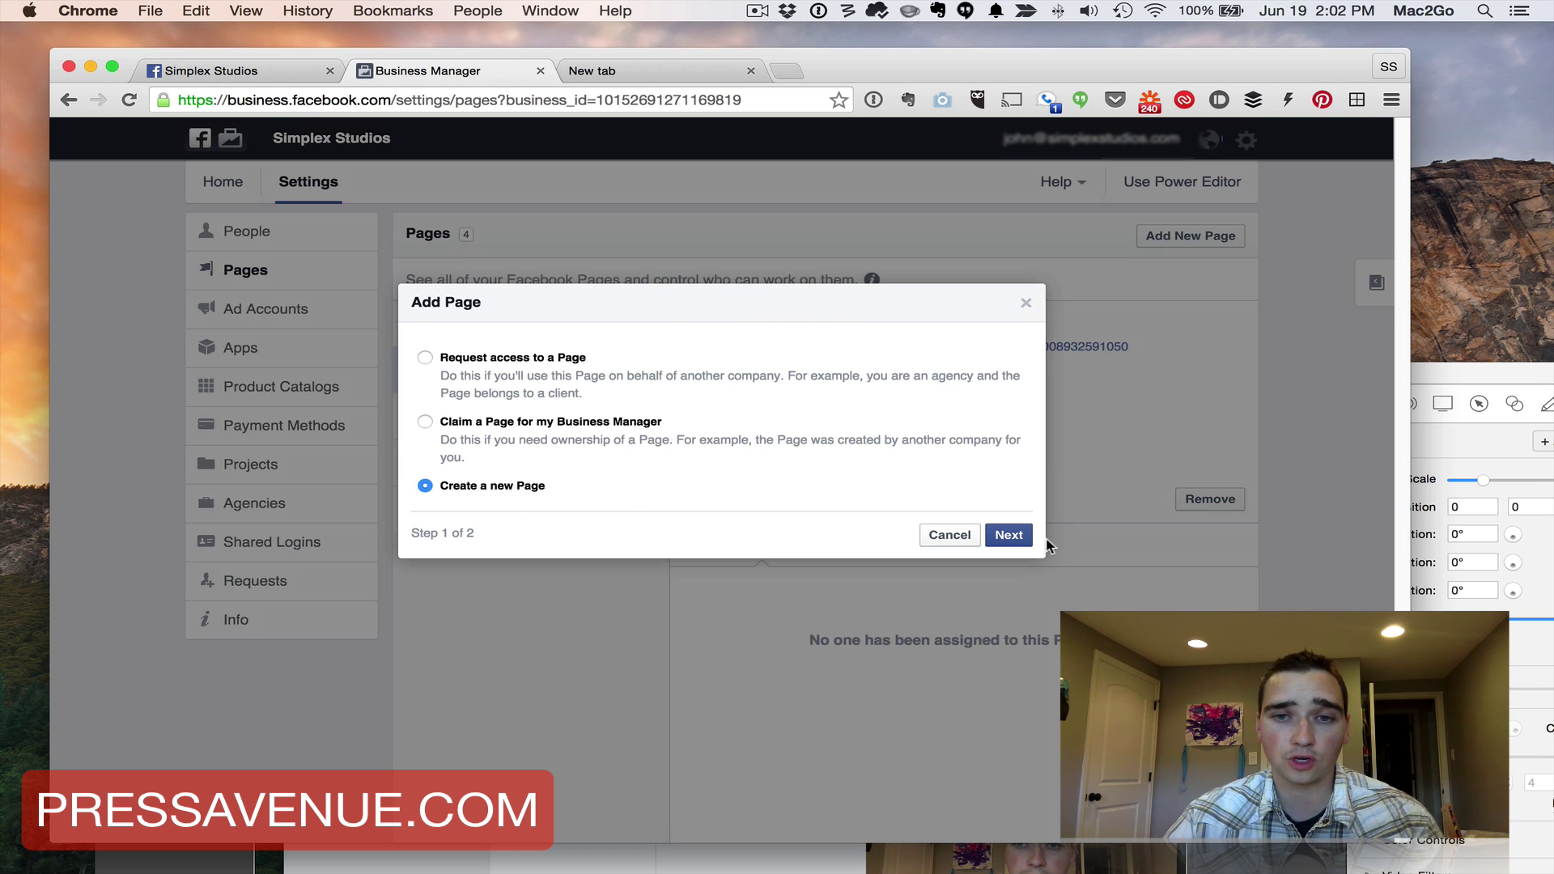
pyautogui.click(1009, 535)
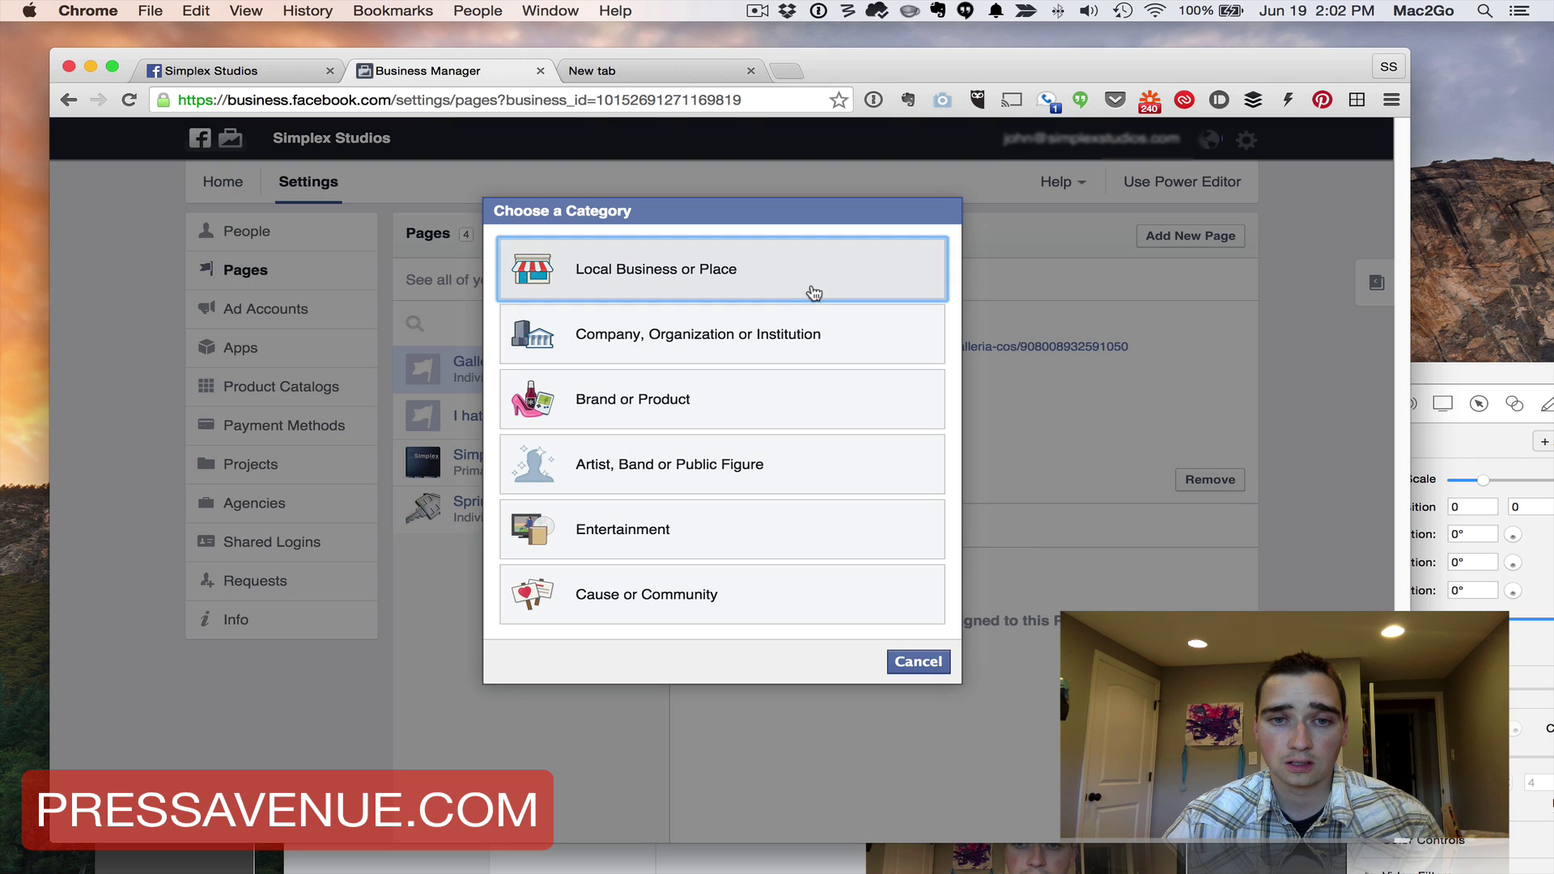
pyautogui.click(820, 467)
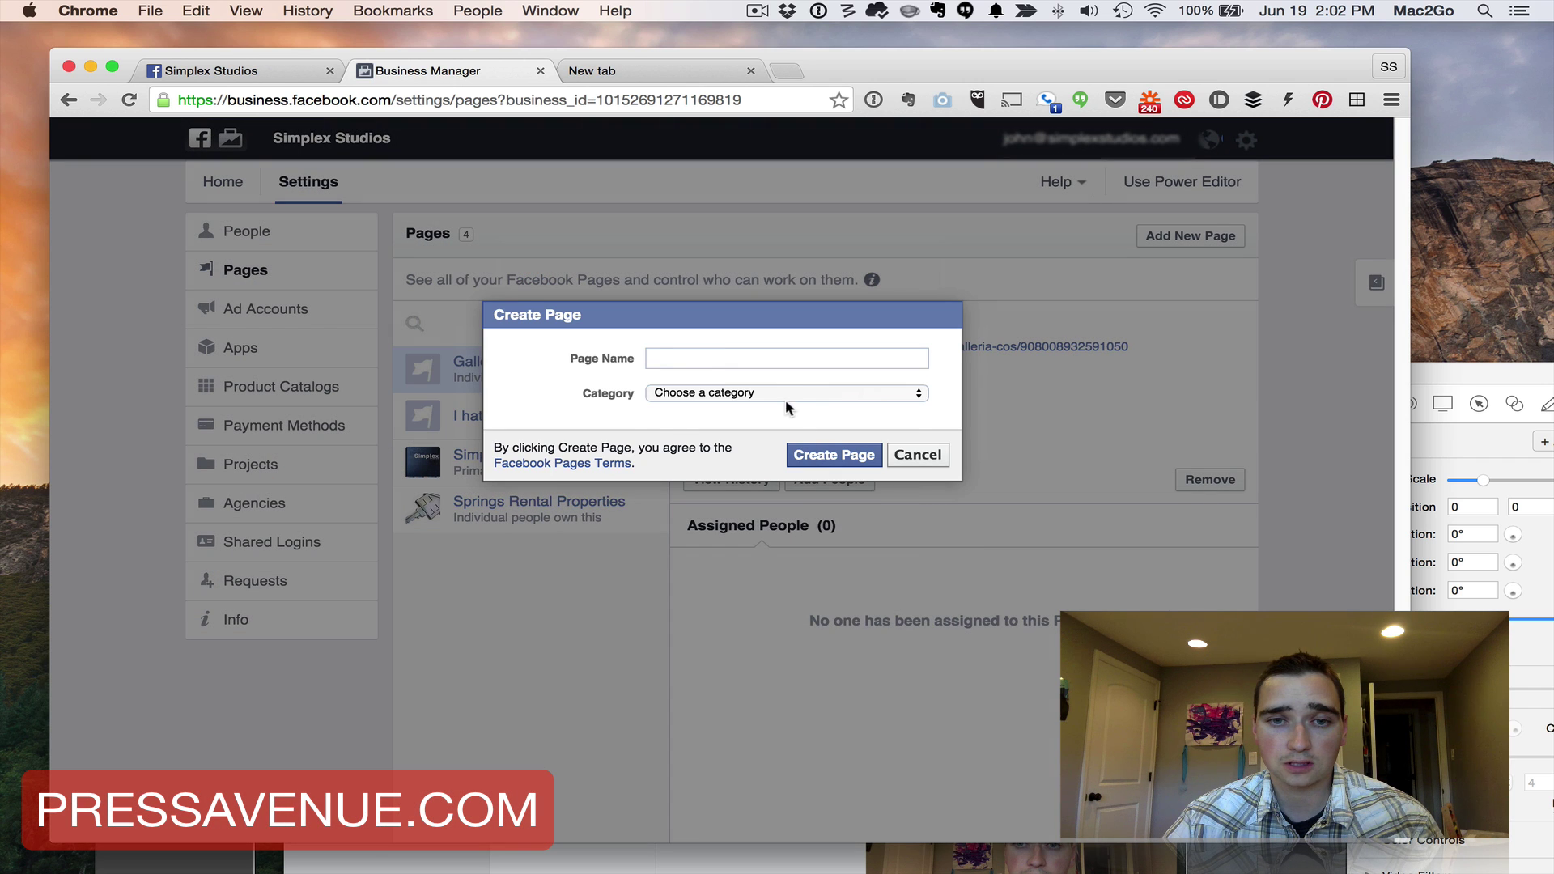
# Create the Business Person page named 'Lets leave fb business manager'
pyautogui.click(782, 397)
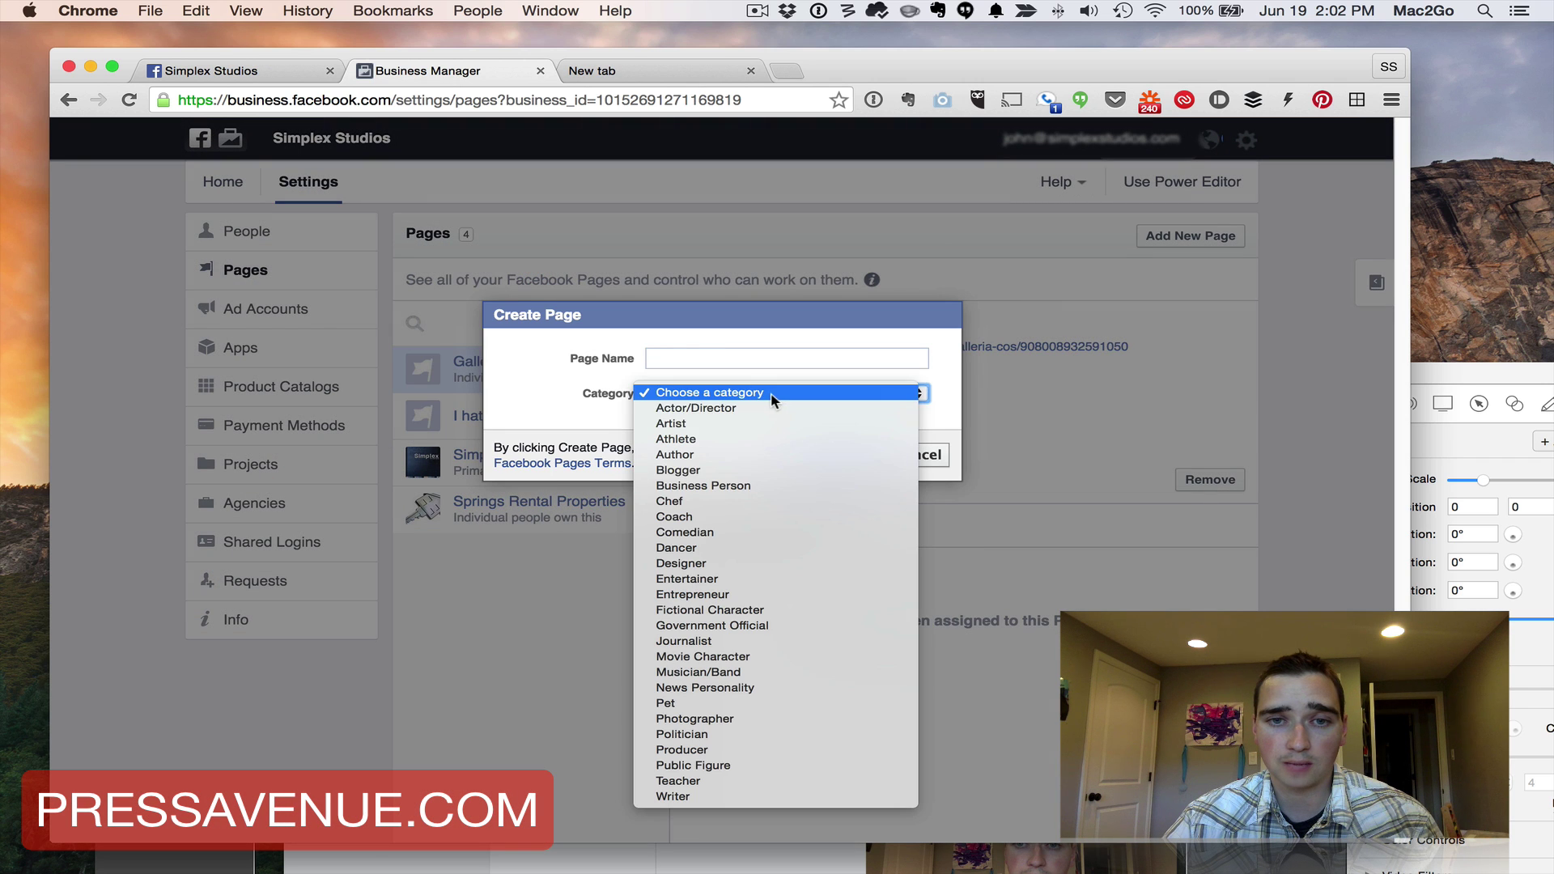
pyautogui.click(770, 486)
pyautogui.click(686, 360)
pyautogui.write('Lets leave fb business manag')
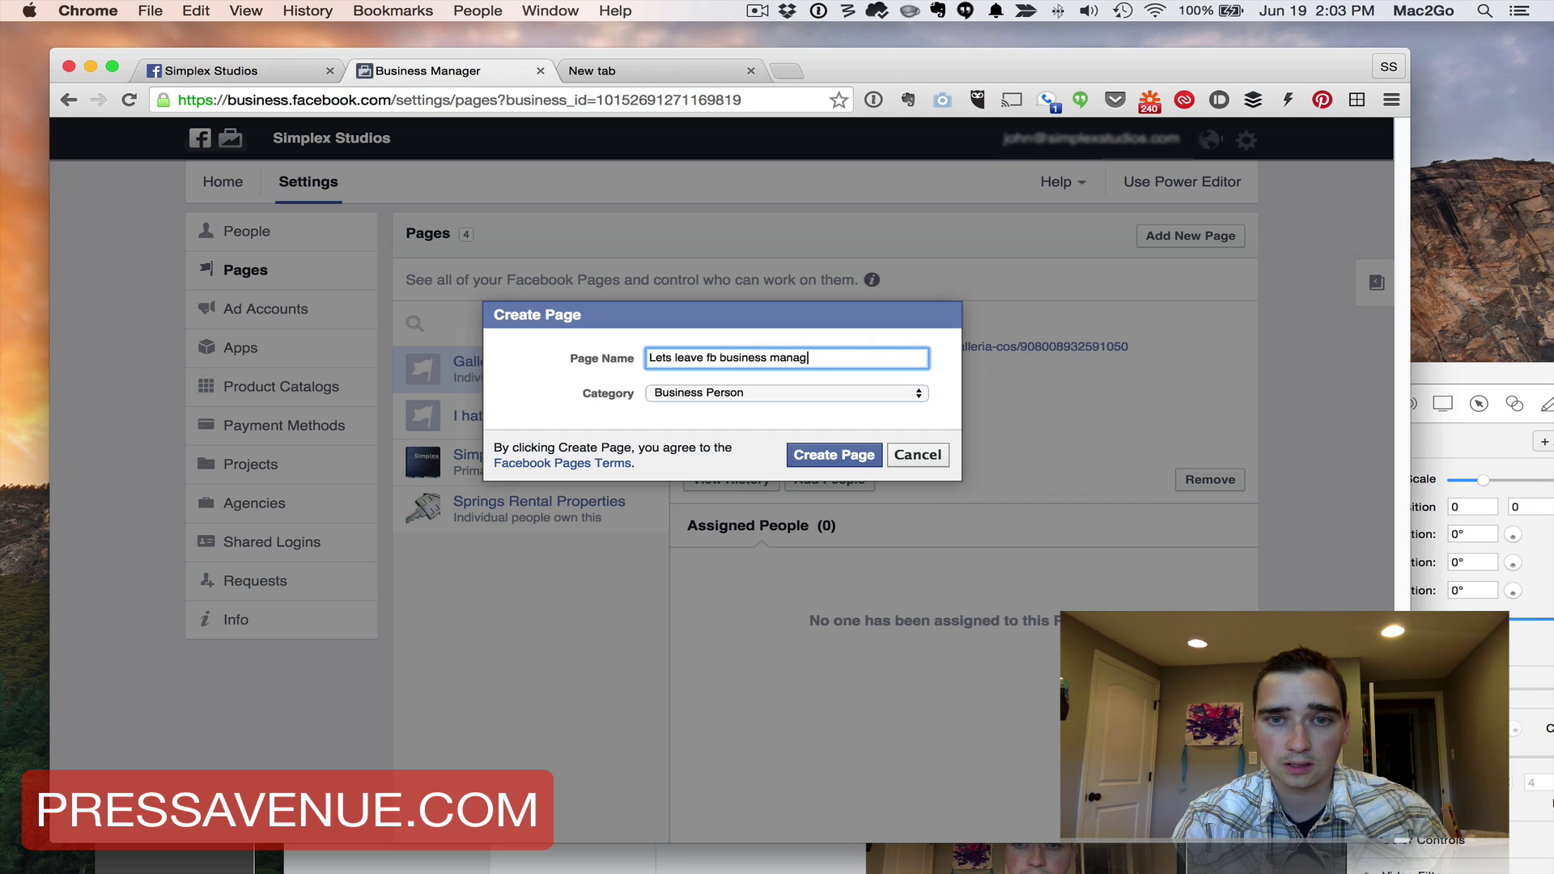
pyautogui.write('er')
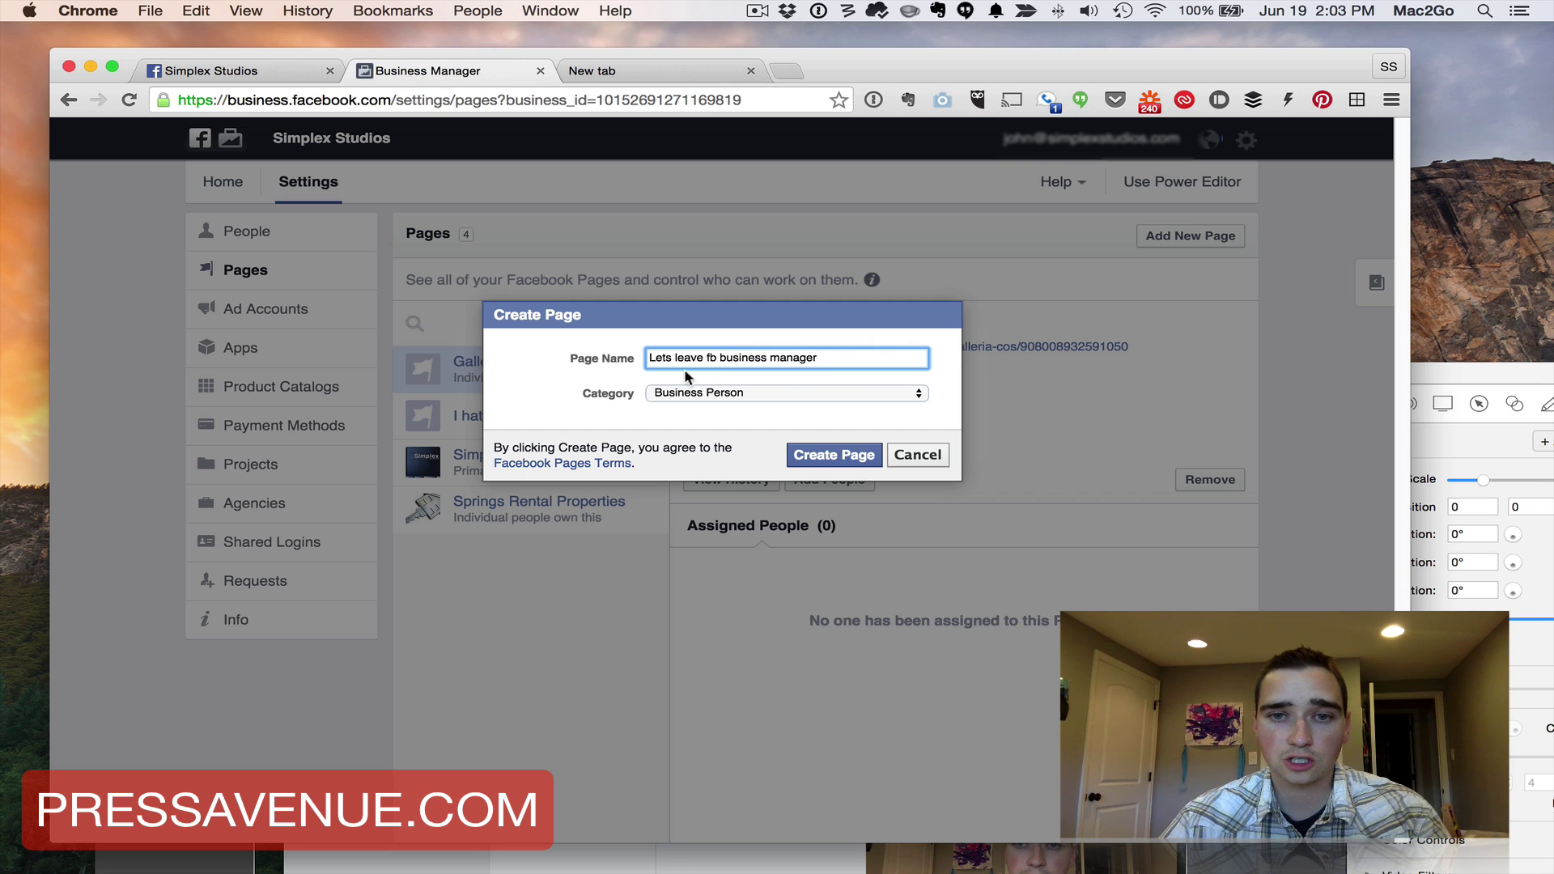
pyautogui.click(829, 455)
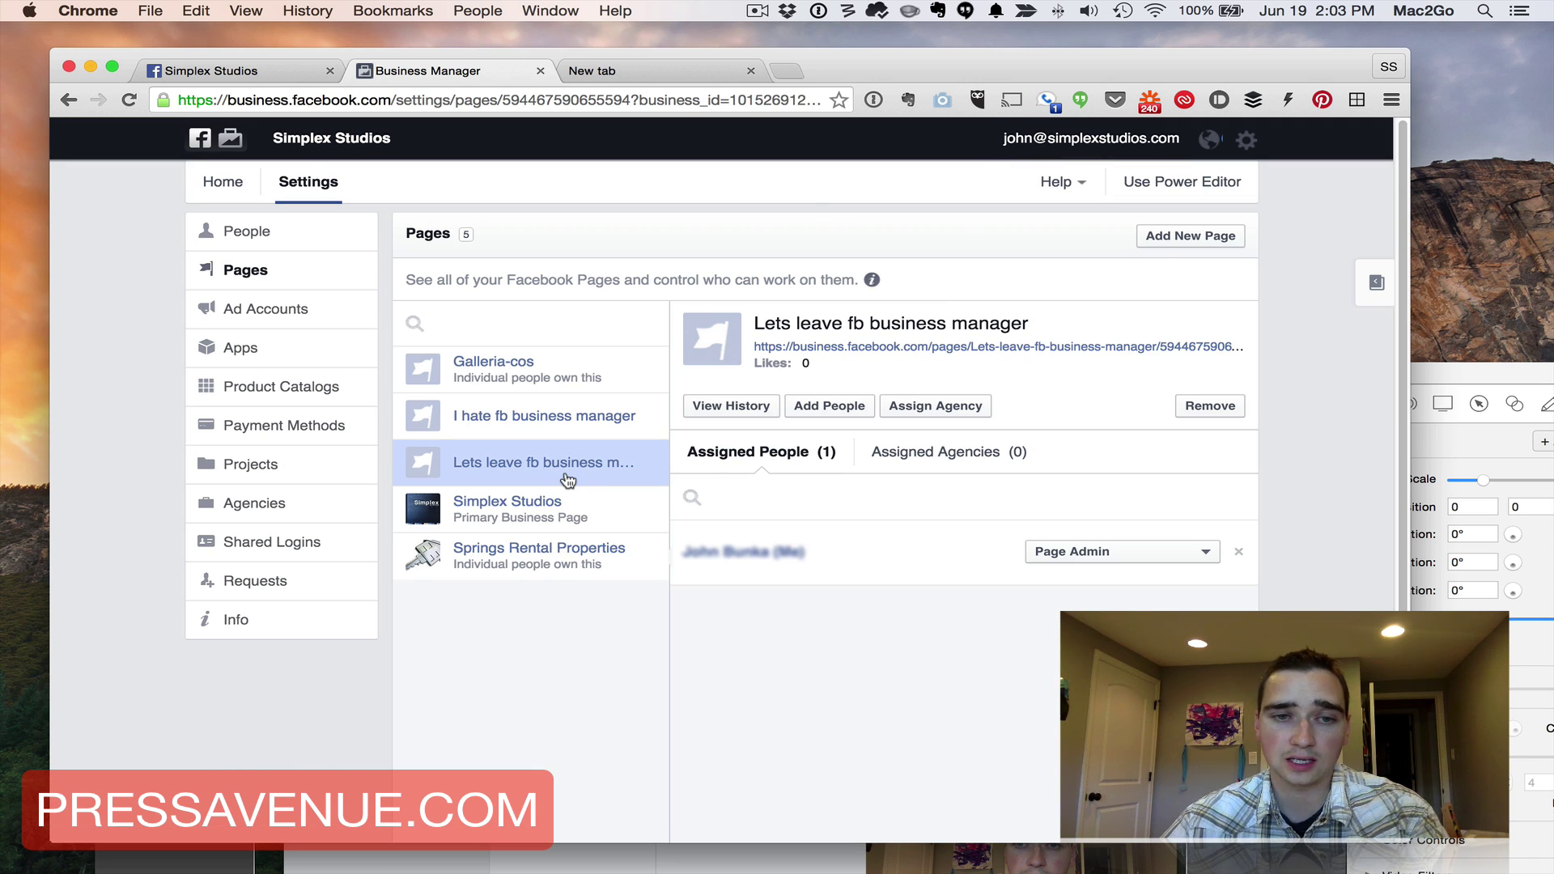
# In business Info, set the Primary Page to 'Lets leave fb business manager' and save
pyautogui.click(290, 618)
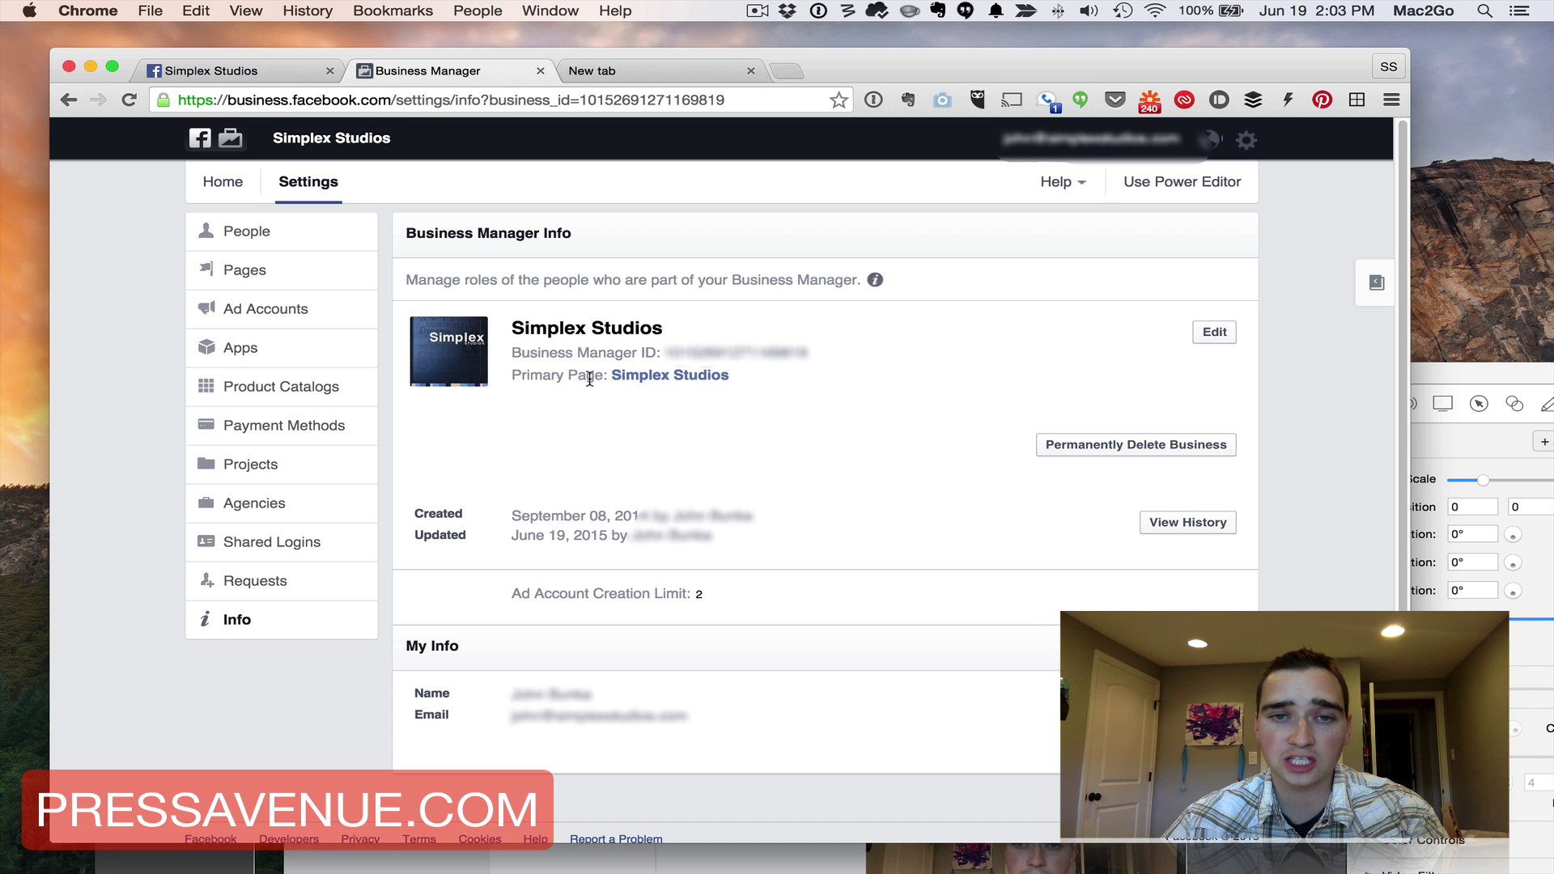
pyautogui.click(1215, 335)
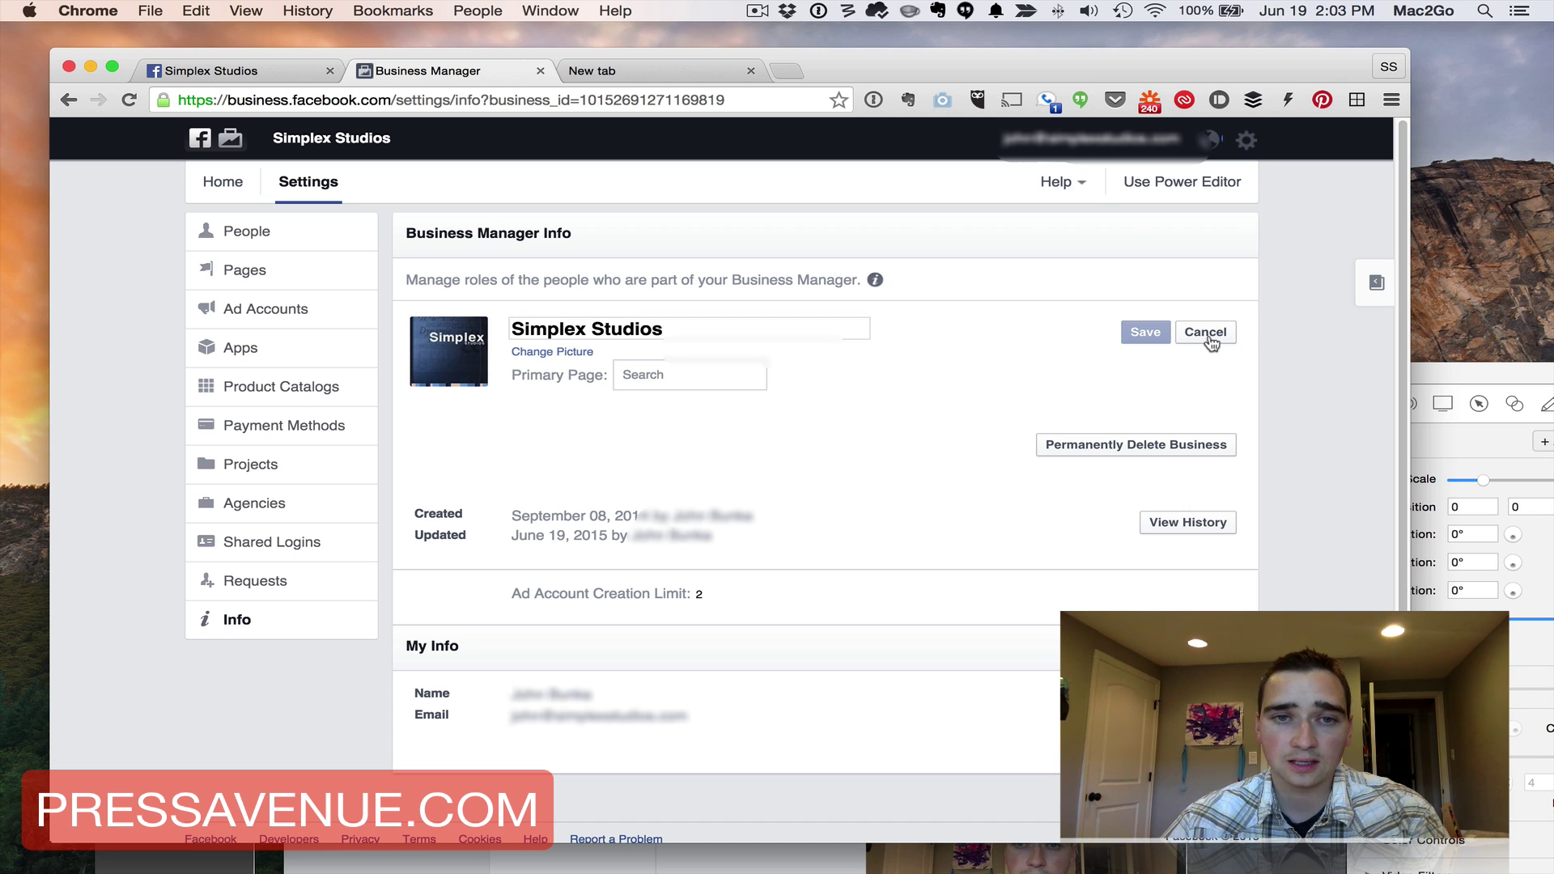
pyautogui.click(703, 373)
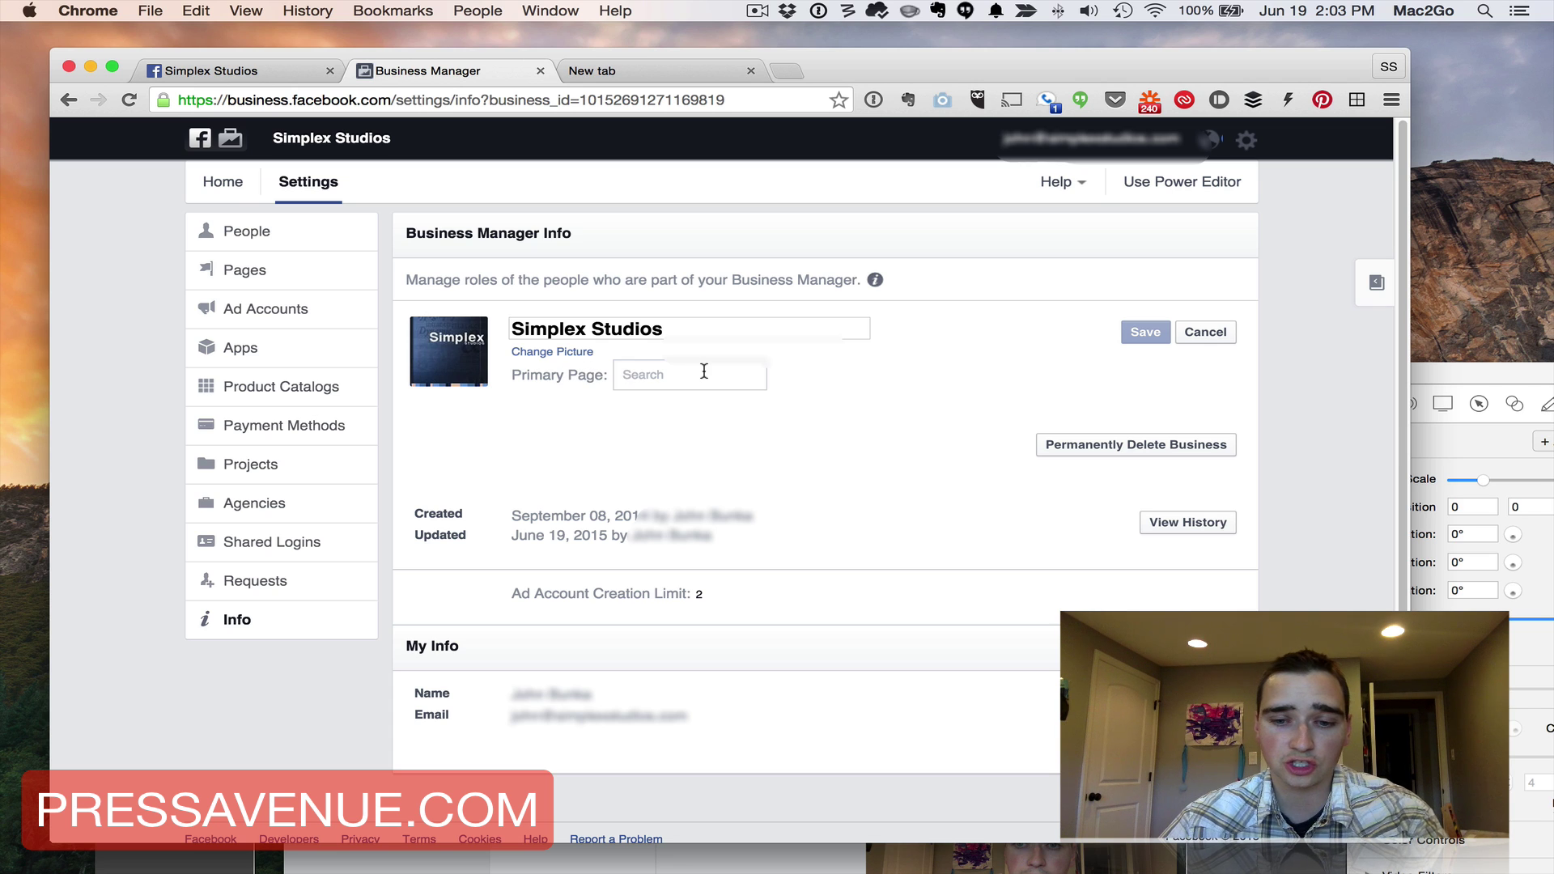
pyautogui.write('let')
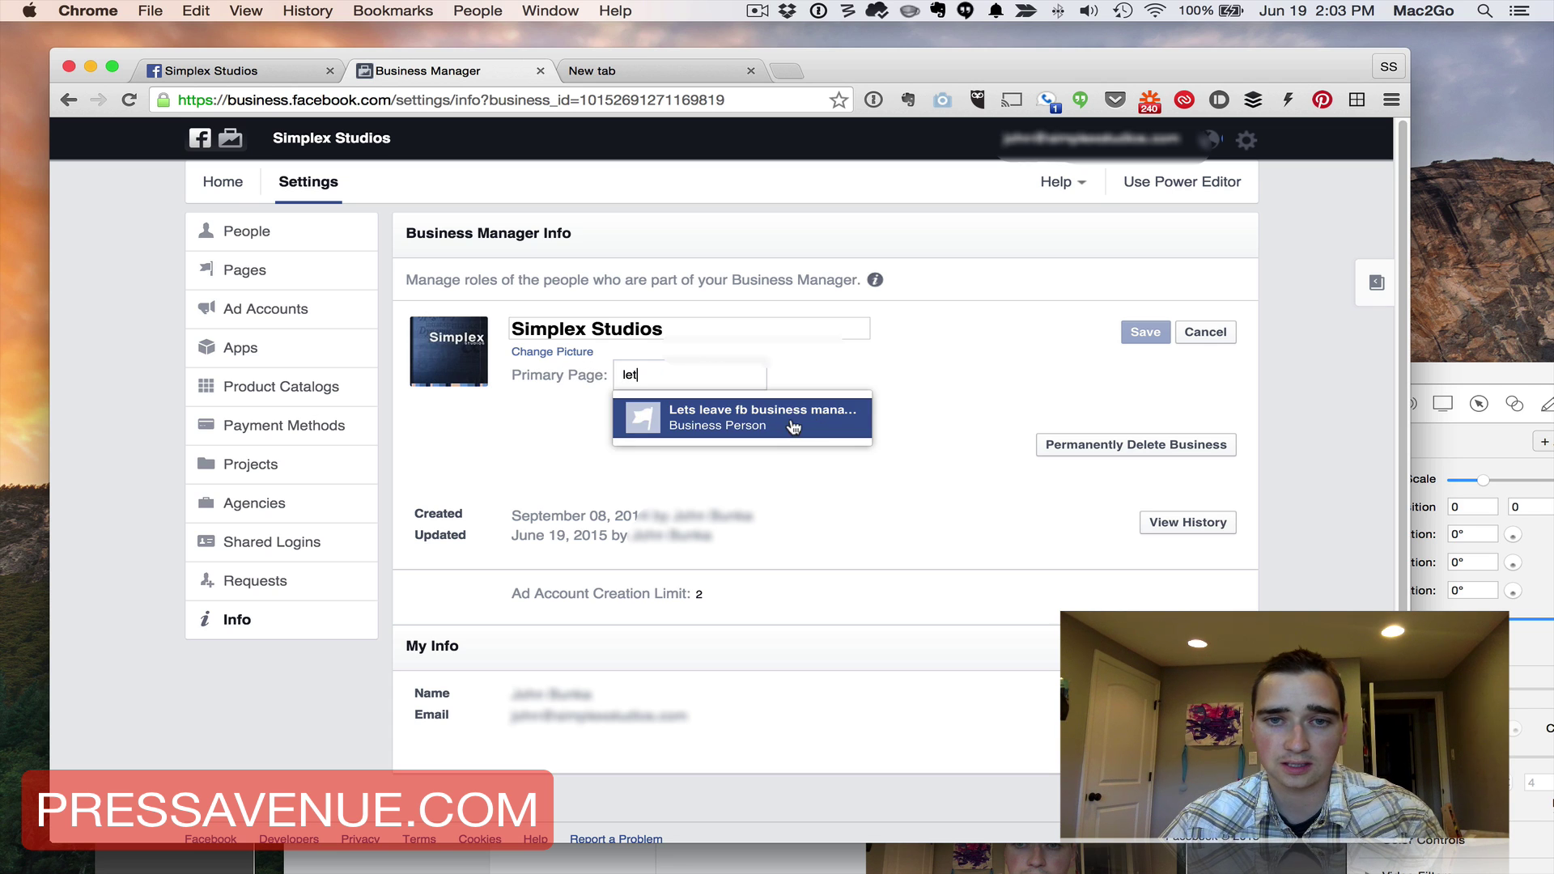
pyautogui.click(778, 417)
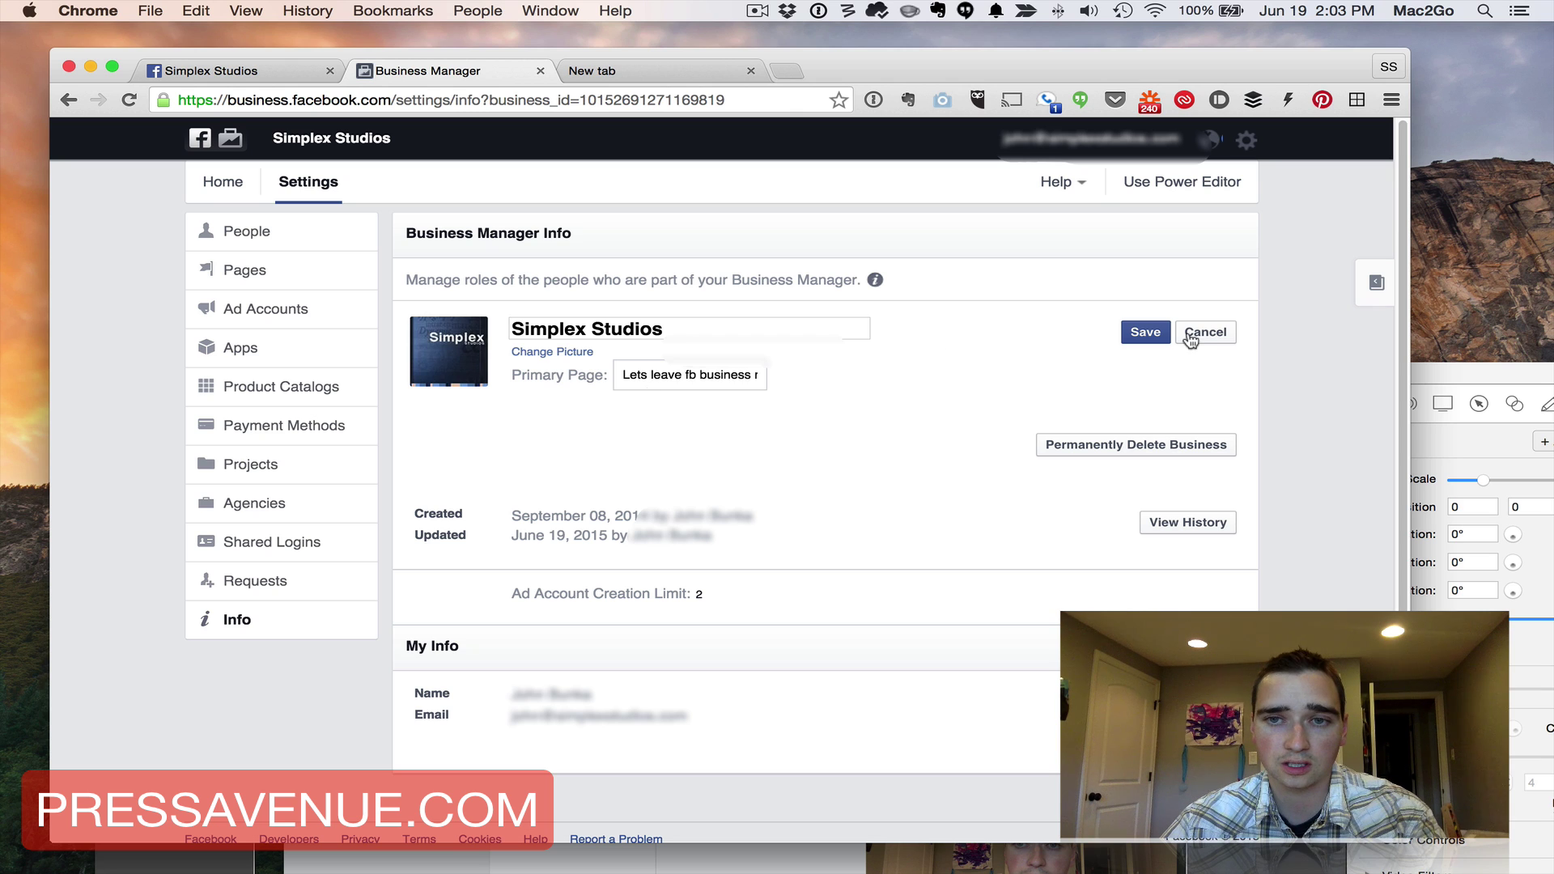
pyautogui.click(1158, 331)
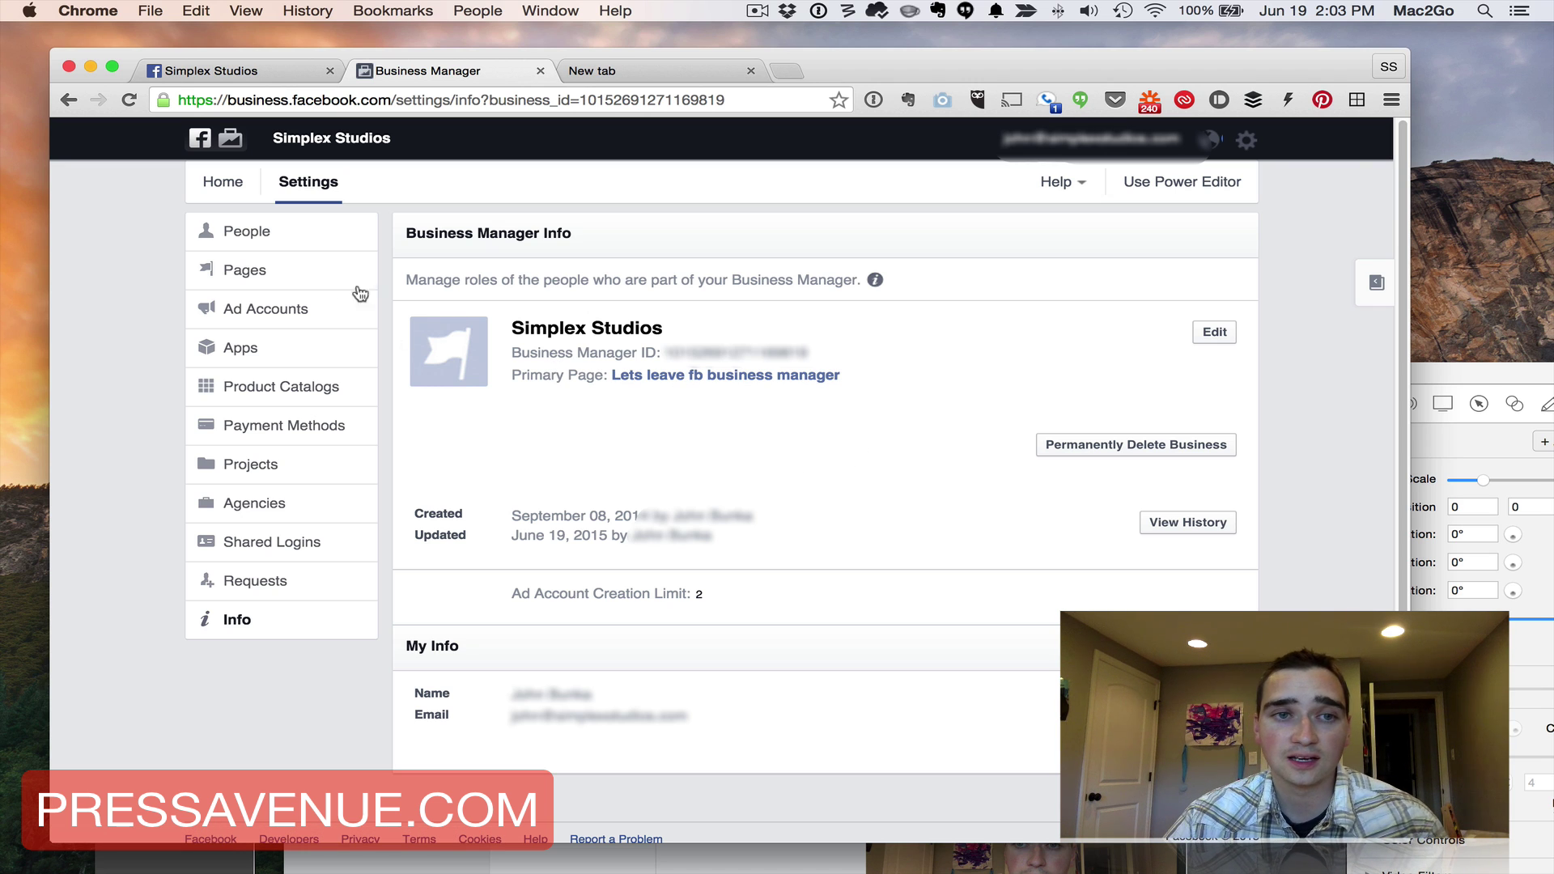
# Select Simplex Studios in the Pages list and begin removing it from the business
pyautogui.click(323, 285)
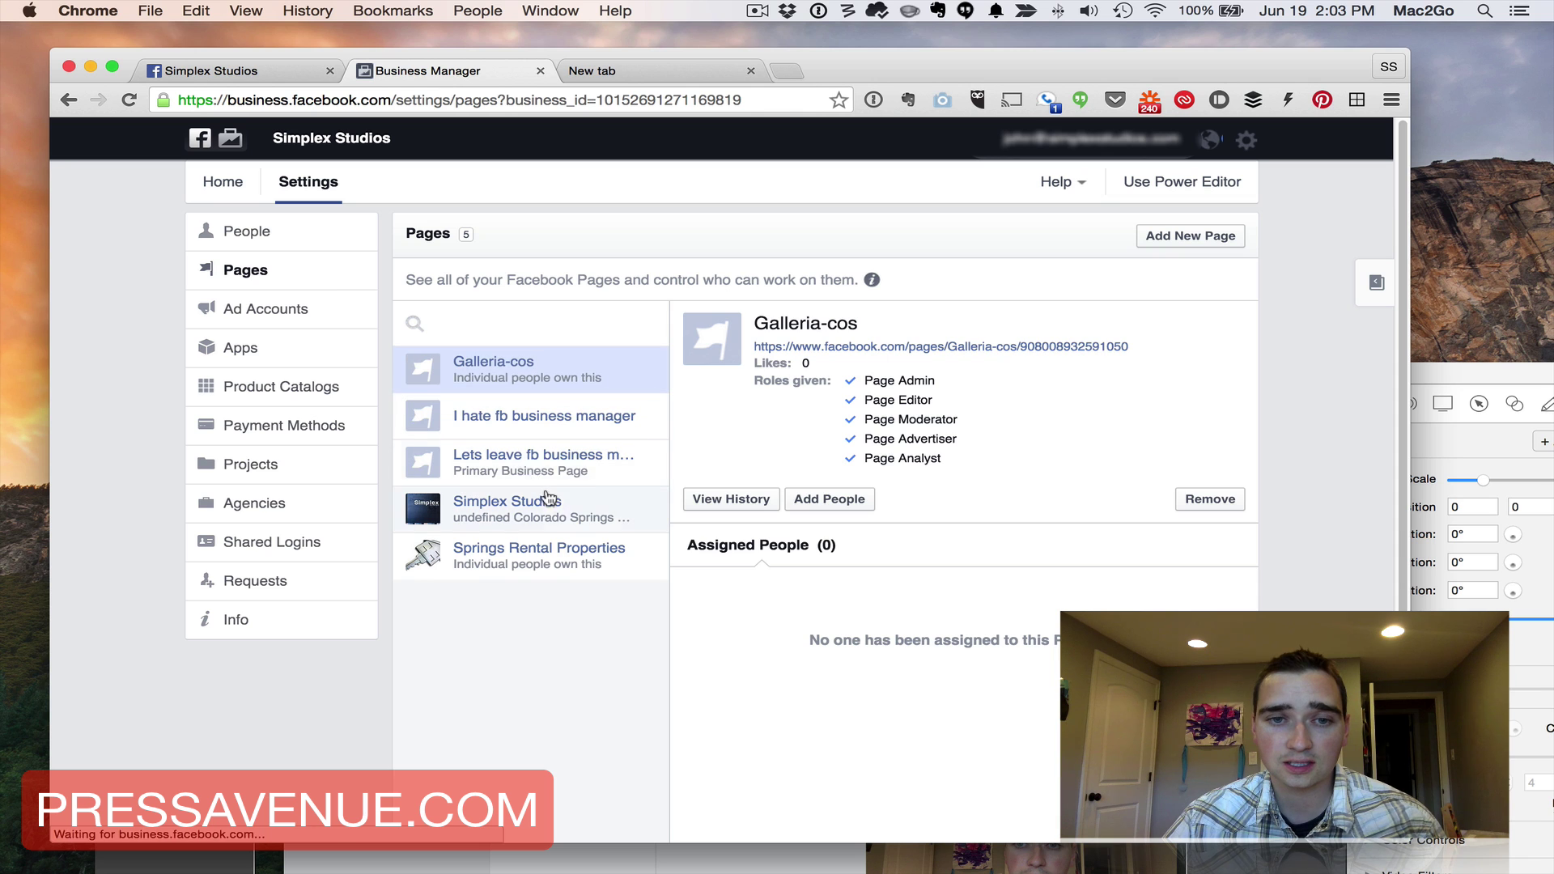
pyautogui.click(595, 510)
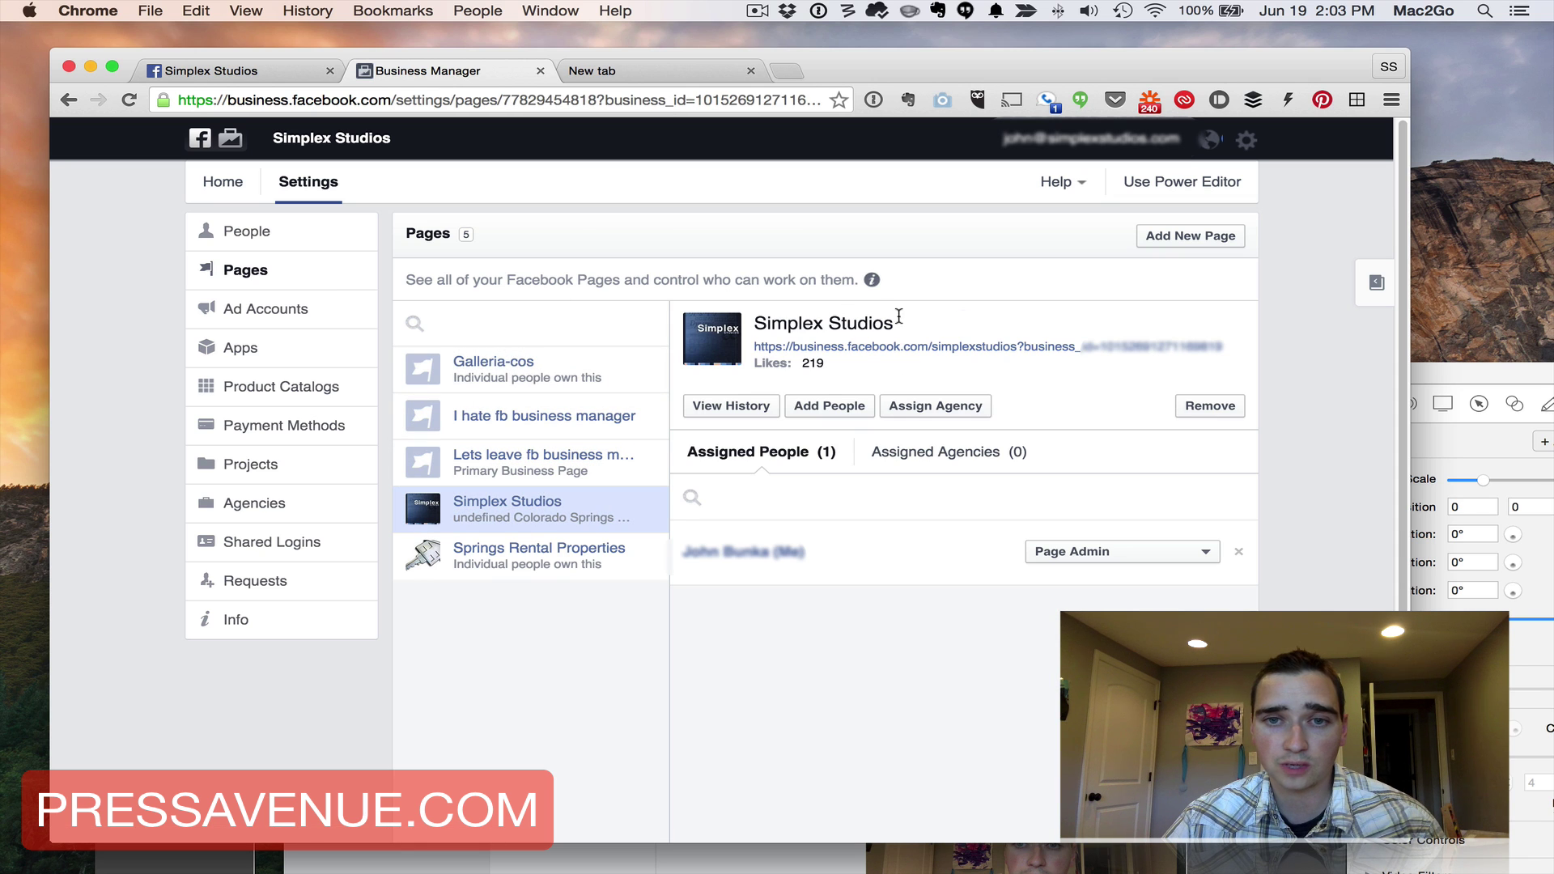
pyautogui.click(1212, 411)
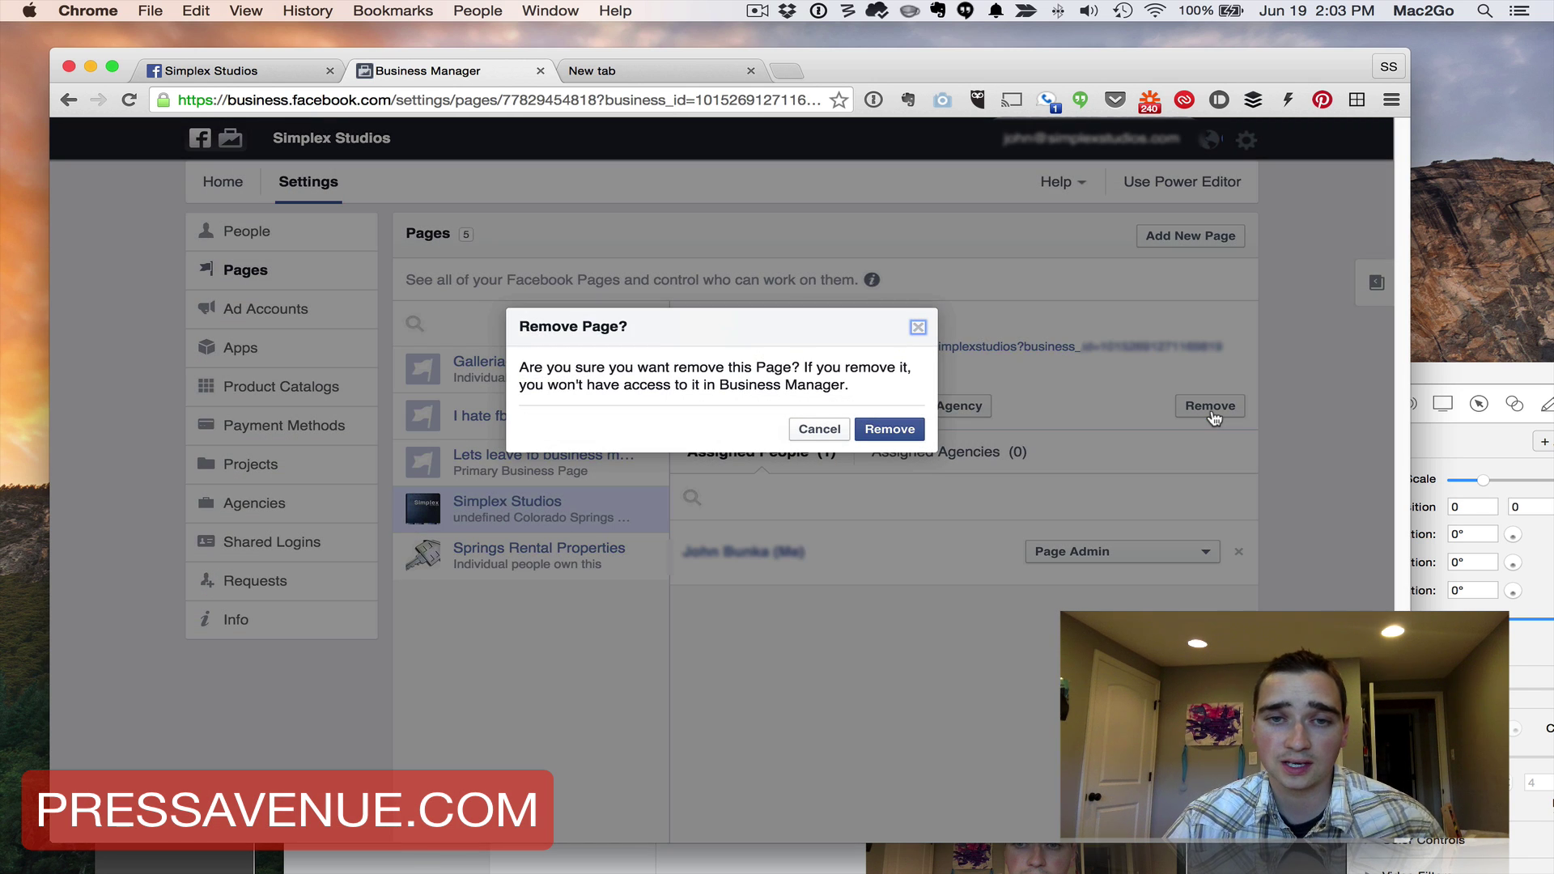
# Review the removal warnings and confirm removing Simplex Studios, leaving four Pages
pyautogui.moveTo(553, 365); pyautogui.dragTo(800, 366)
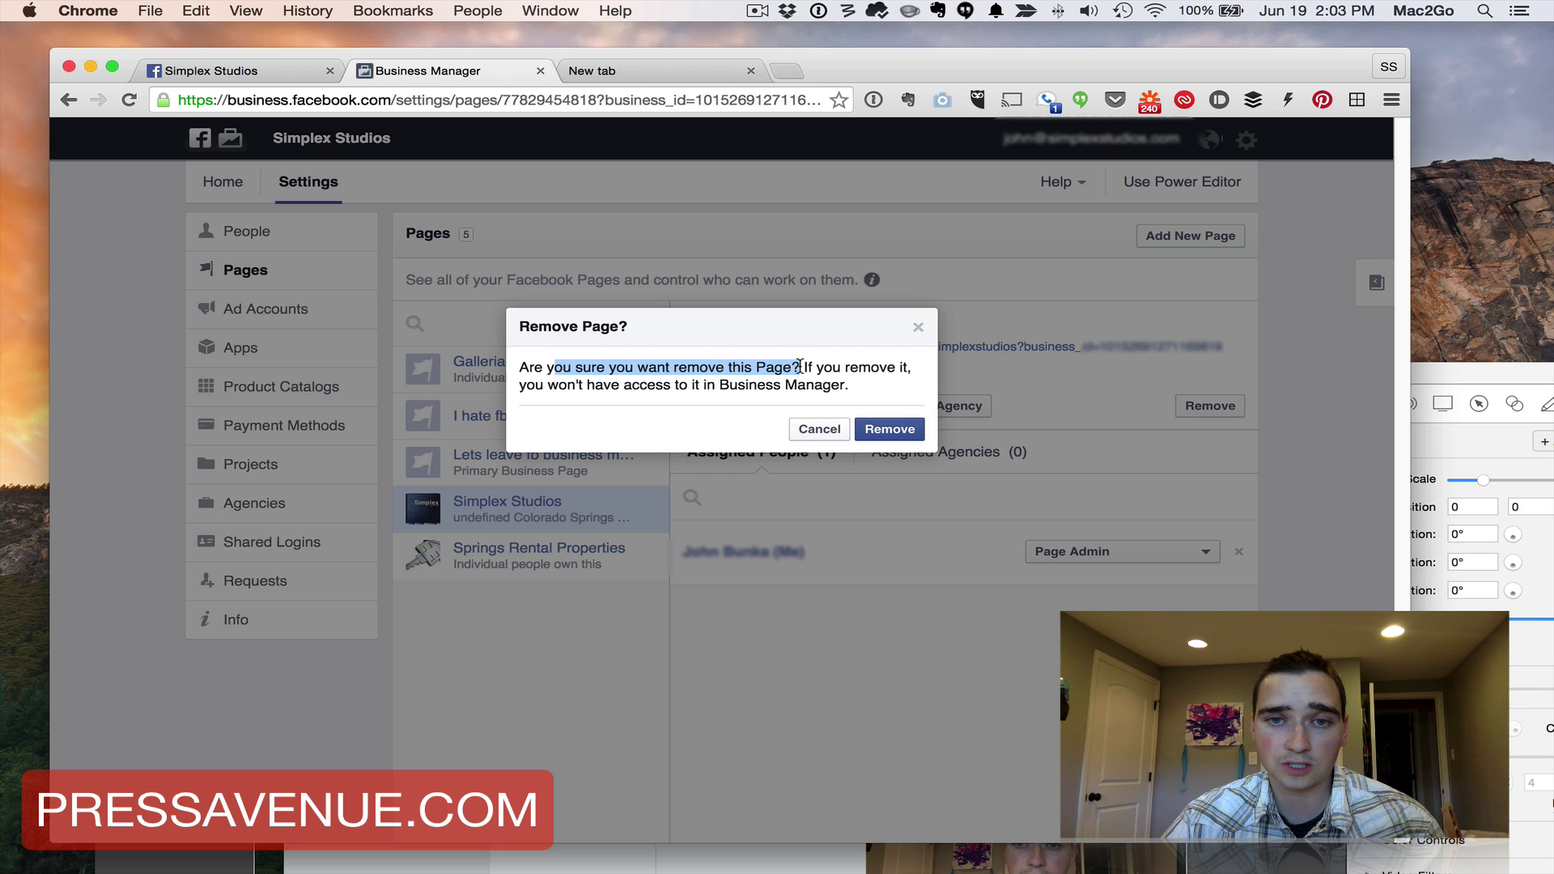
pyautogui.click(825, 364)
pyautogui.moveTo(553, 384); pyautogui.dragTo(799, 384)
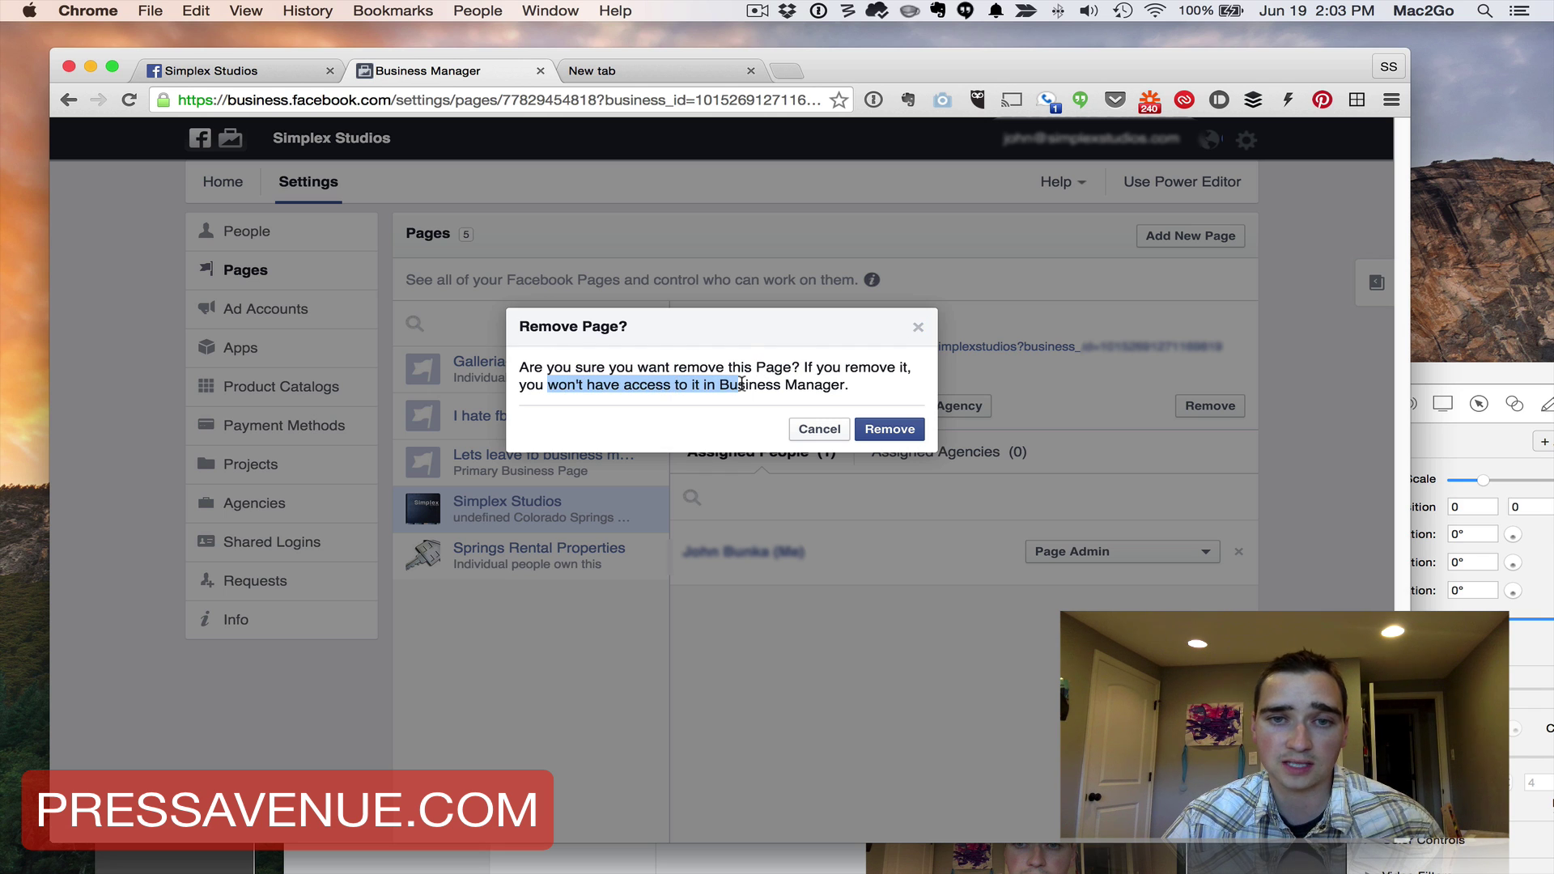
pyautogui.click(892, 435)
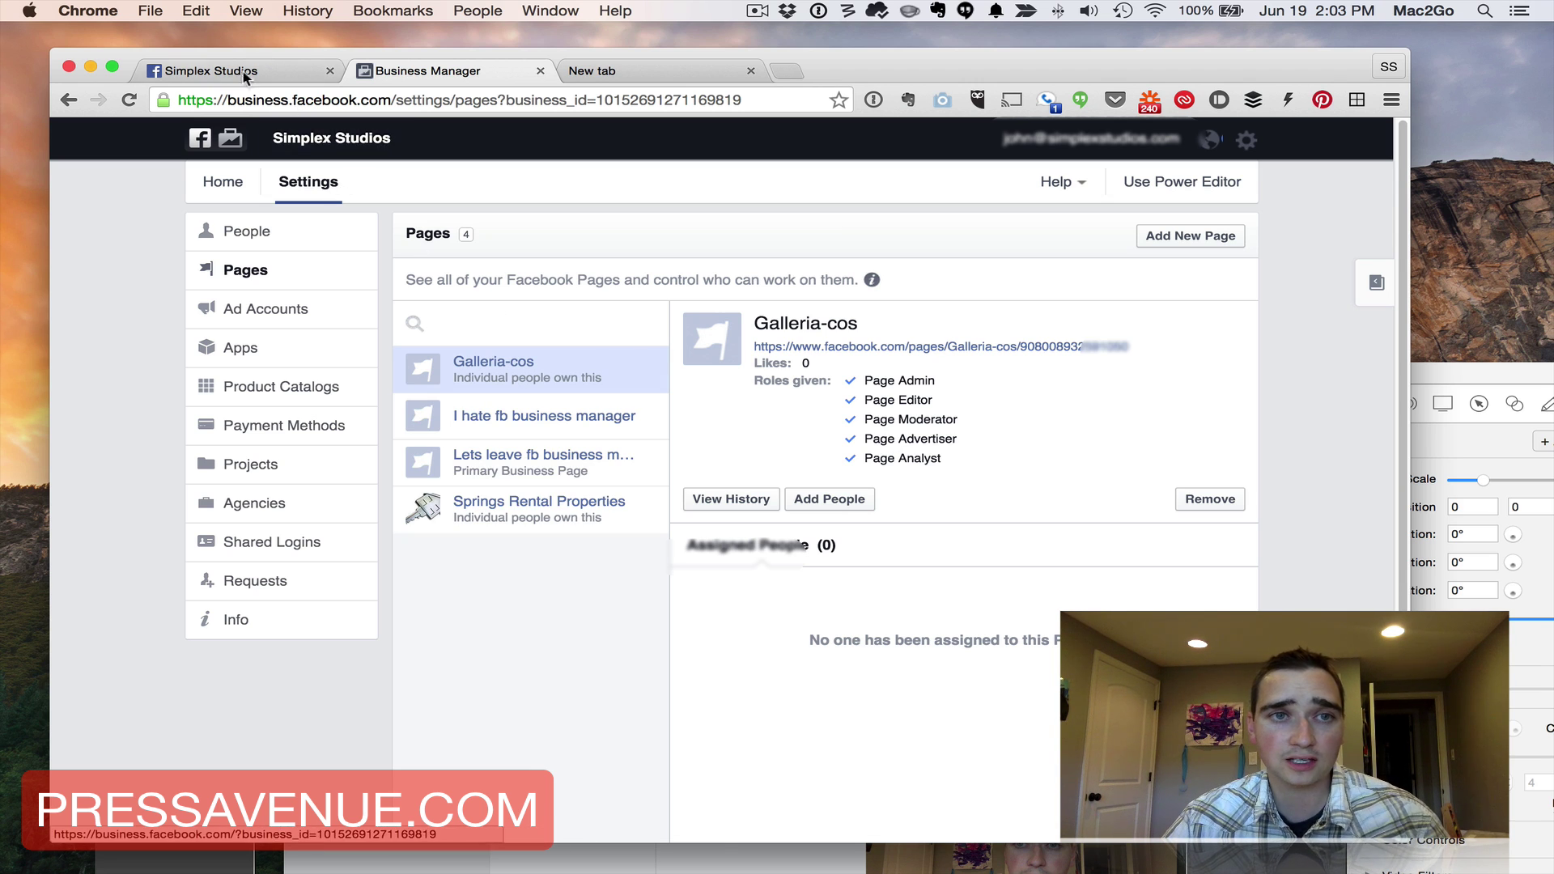
# Navigate the Simplex Studios tab to facebook.com and show the managed Pages list including Simplex Studios
pyautogui.click(214, 78)
pyautogui.click(373, 100)
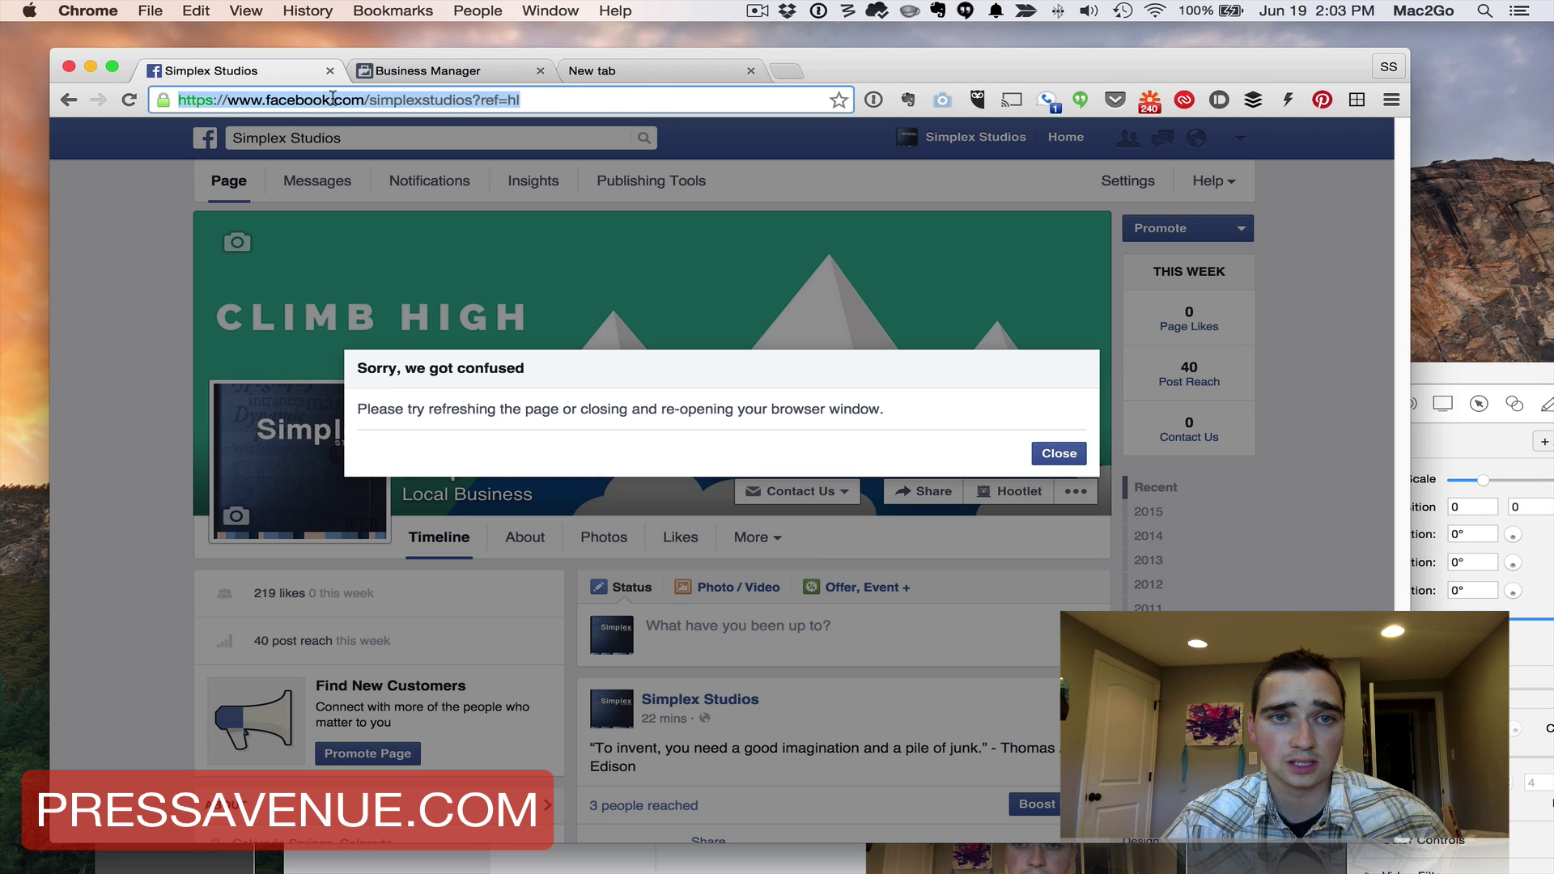
pyautogui.moveTo(373, 99); pyautogui.dragTo(846, 98)
pyautogui.press('BackSpace')
pyautogui.press('Return')
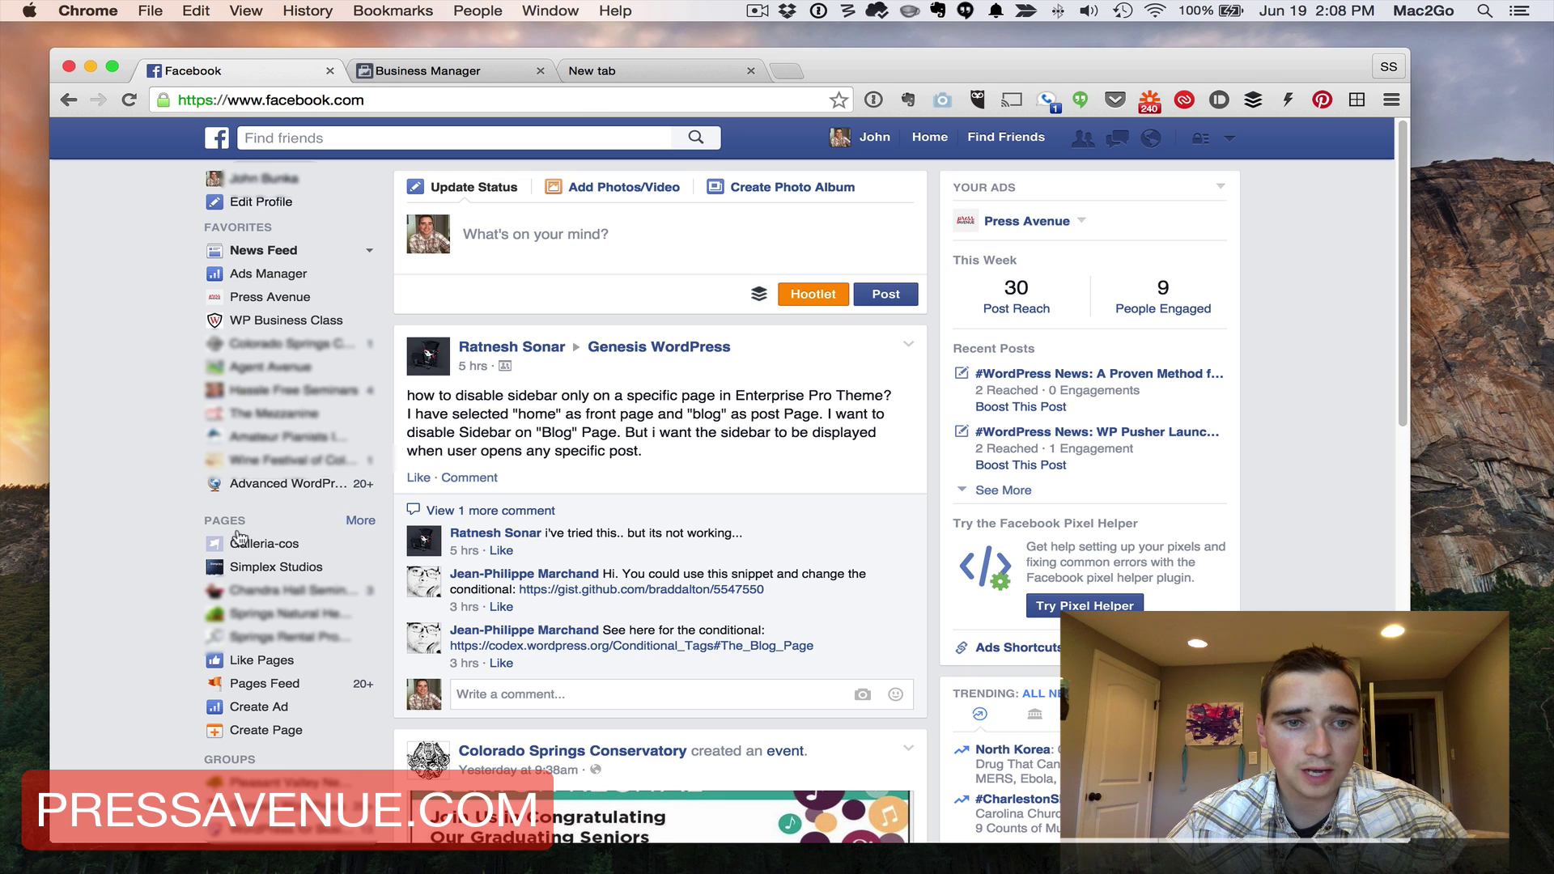
pyautogui.click(361, 523)
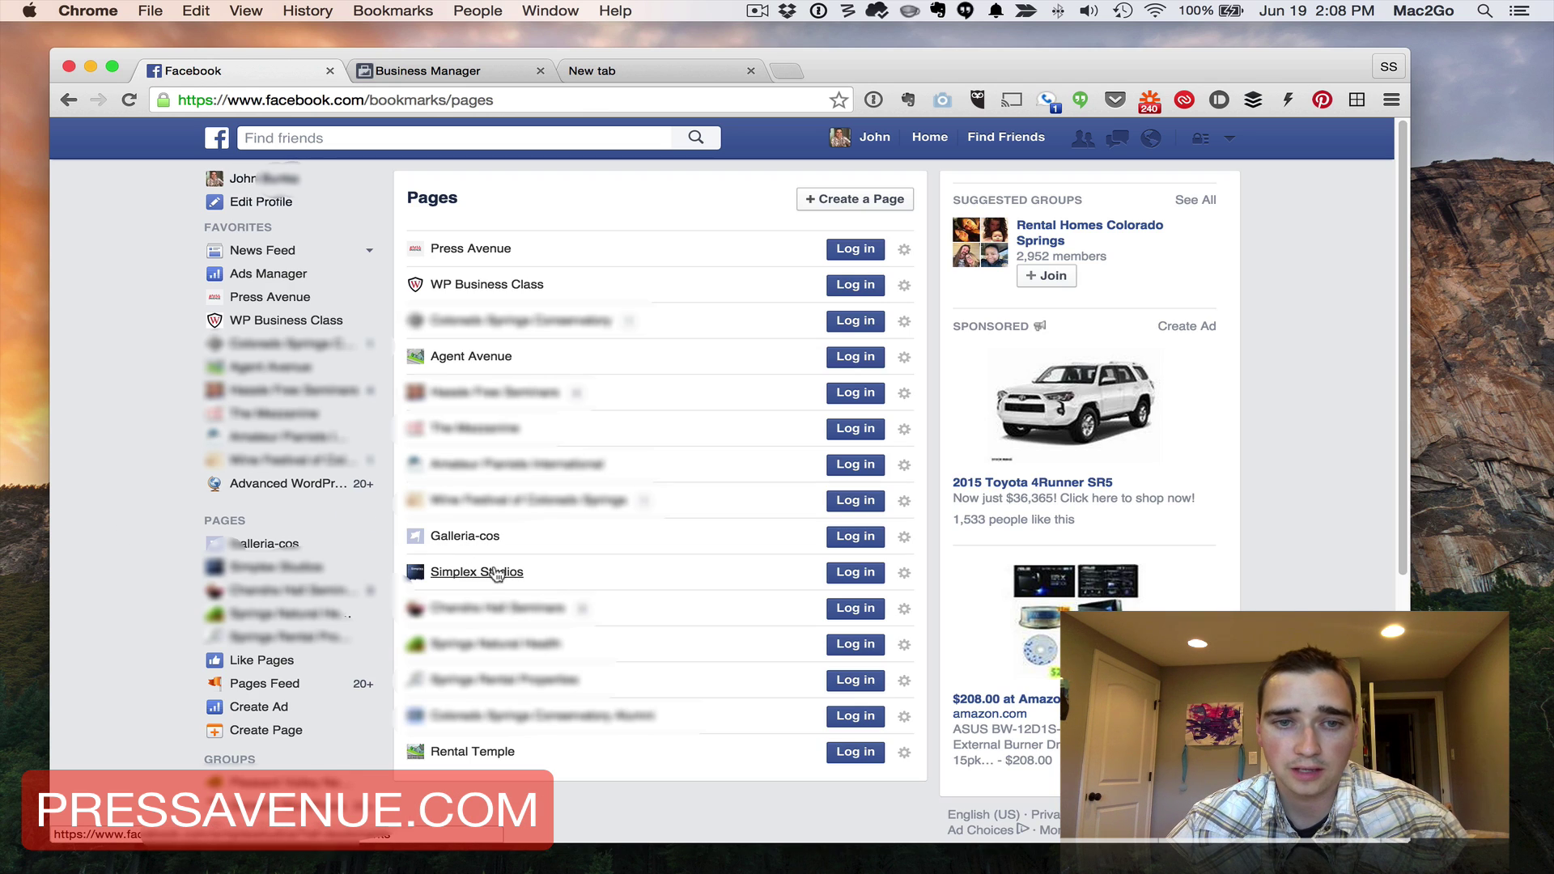